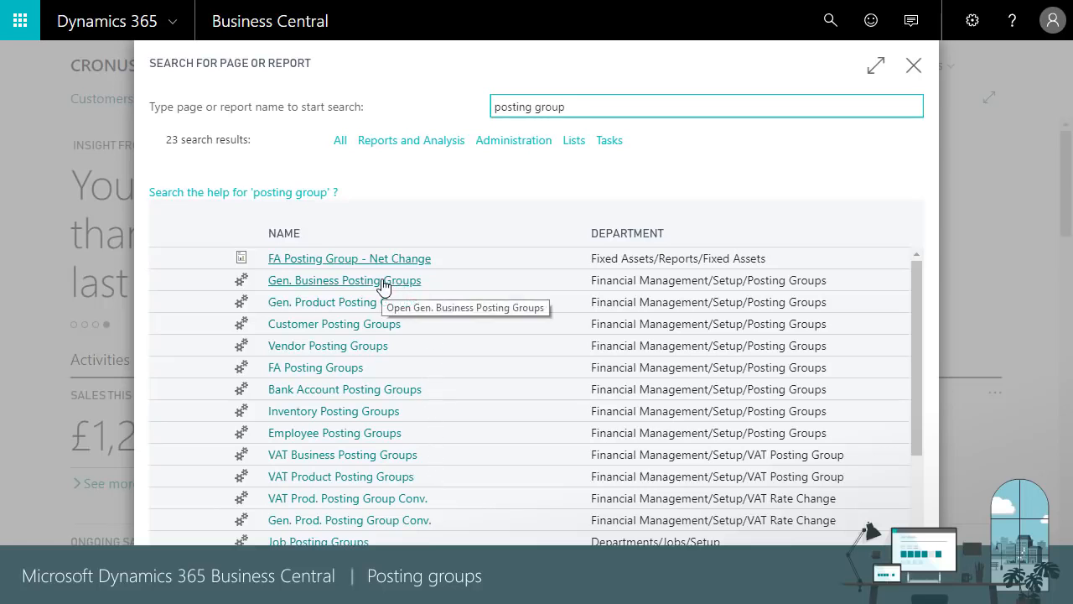
Step: Review the Gen. Business Posting Groups page, and find and review the Gen. Product Posting Groups page by searching for "posting group"
{"action": "left_click", "coordinate": [383, 283]}
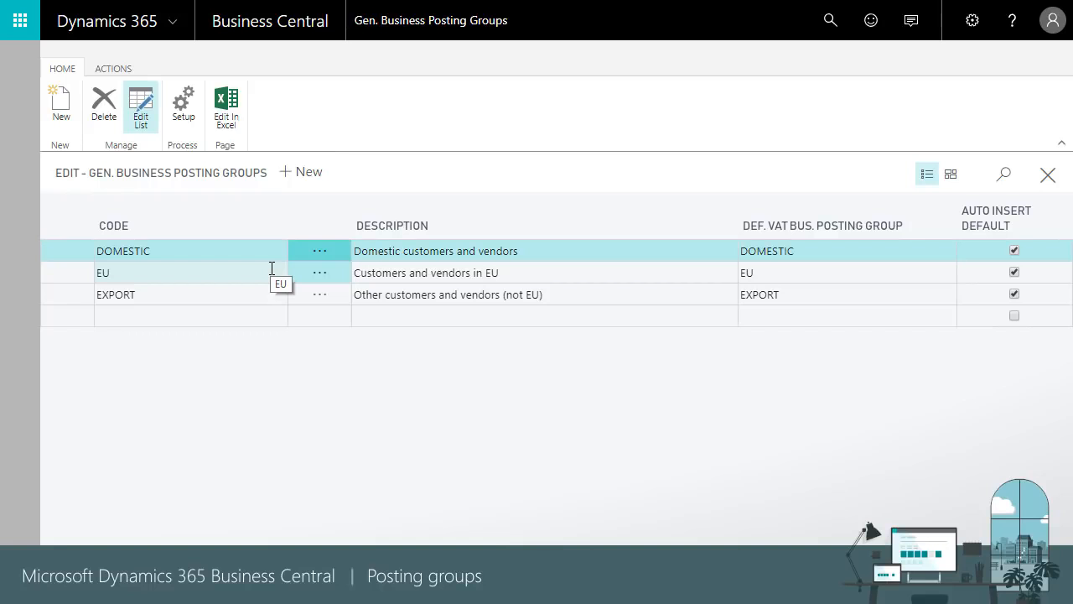
{"action": "left_click", "coordinate": [1049, 175]}
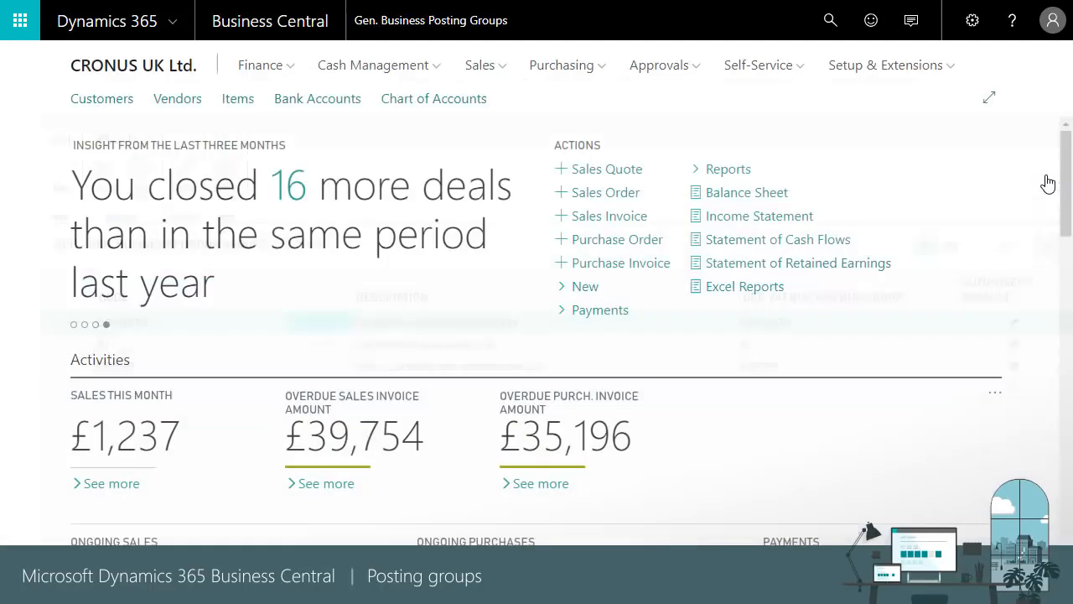
{"action": "left_click", "coordinate": [830, 26]}
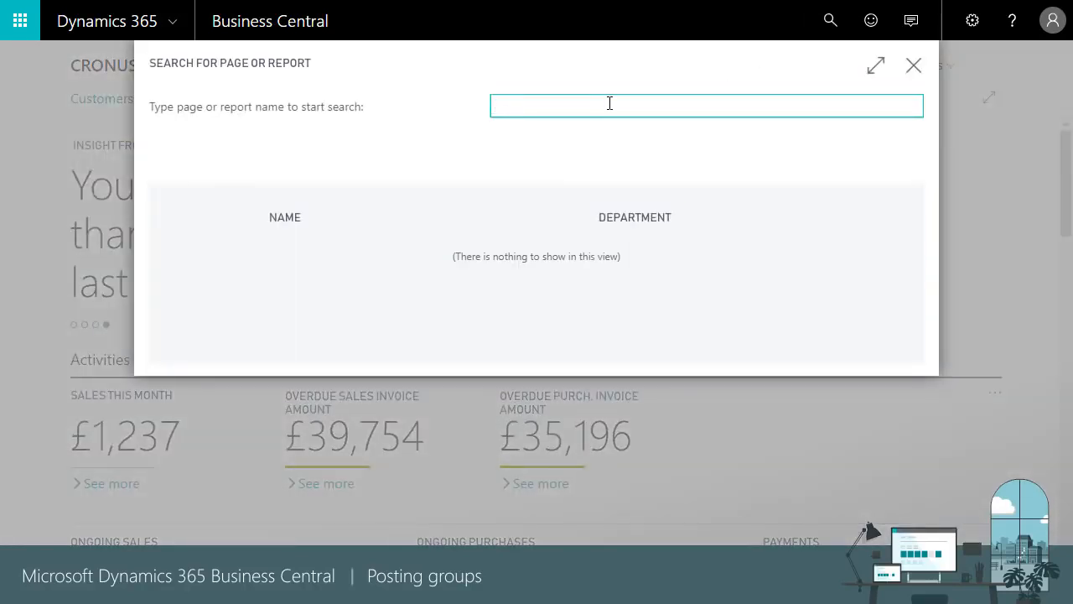
{"action": "type", "text": "posting group"}
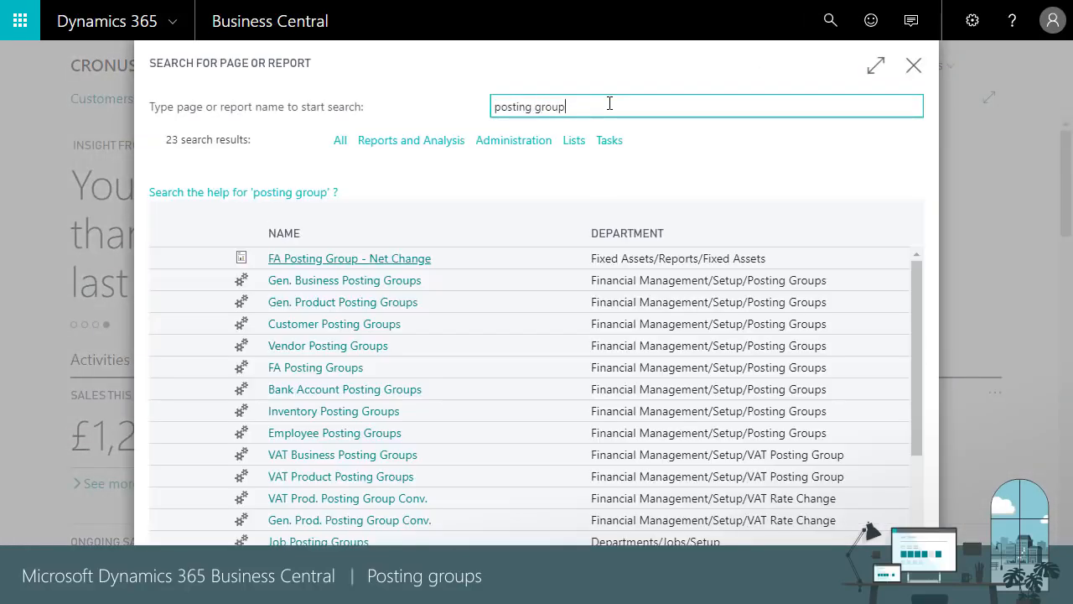
{"action": "left_click", "coordinate": [376, 304]}
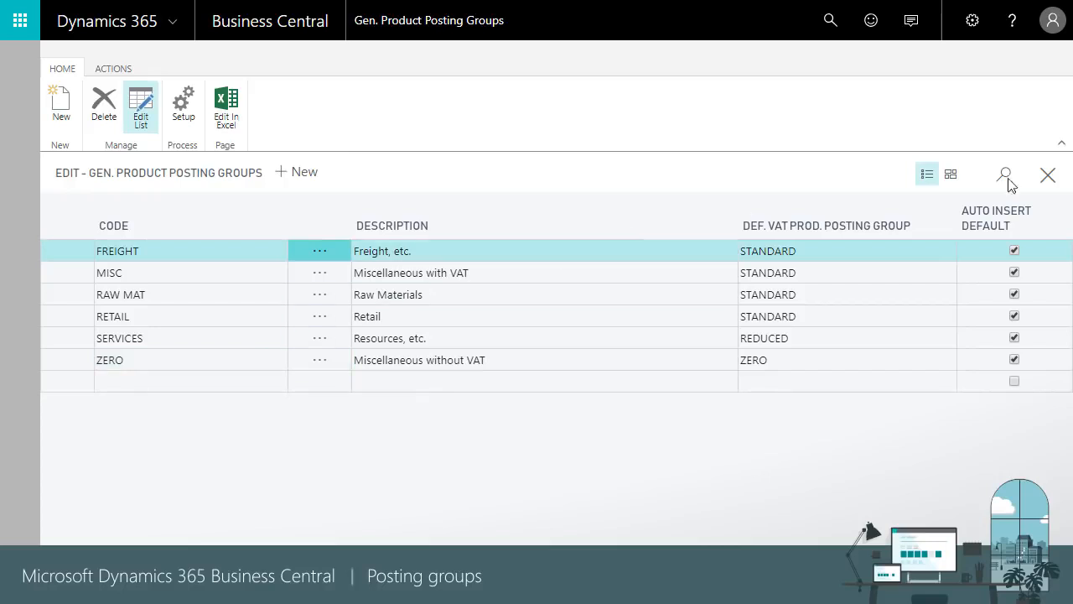
{"action": "left_click", "coordinate": [1048, 177]}
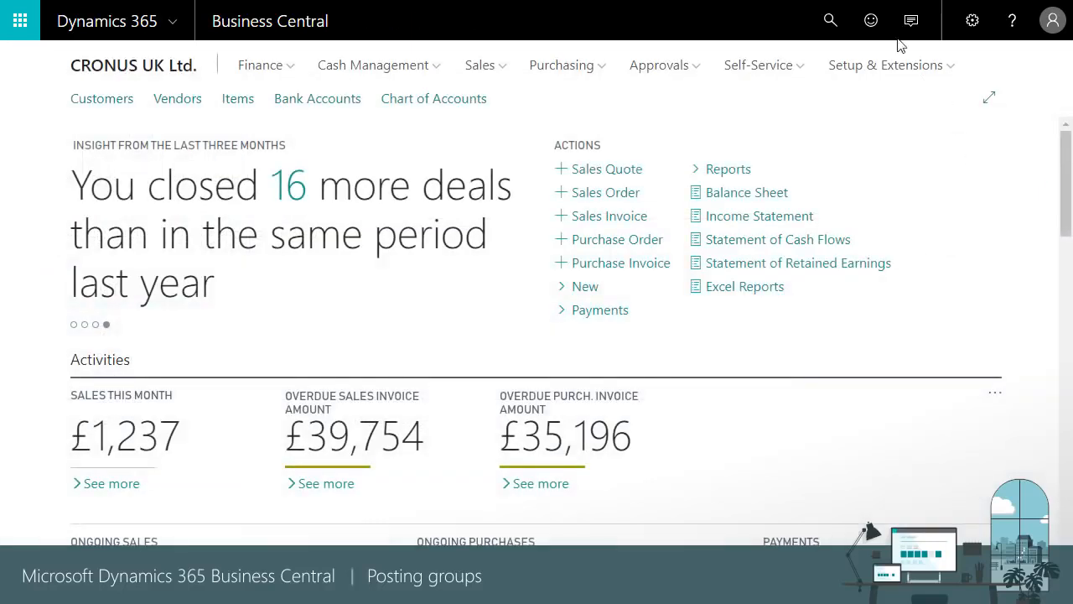
Step: Search for "posting setup" and examine the account columns of the General Posting Setup page before closing it
{"action": "left_click", "coordinate": [830, 21]}
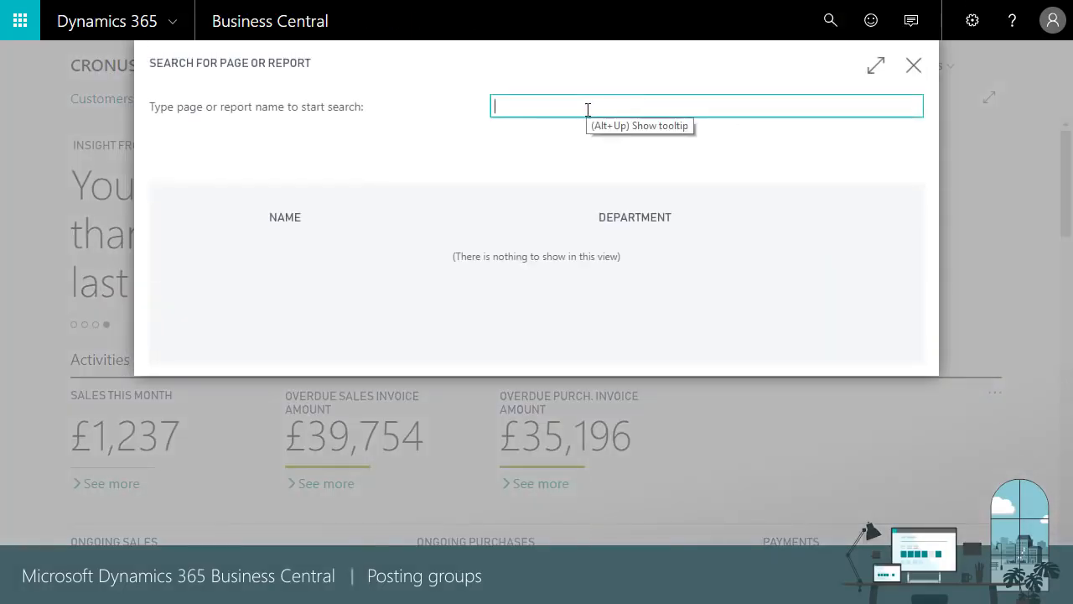
{"action": "type", "text": "posting setup"}
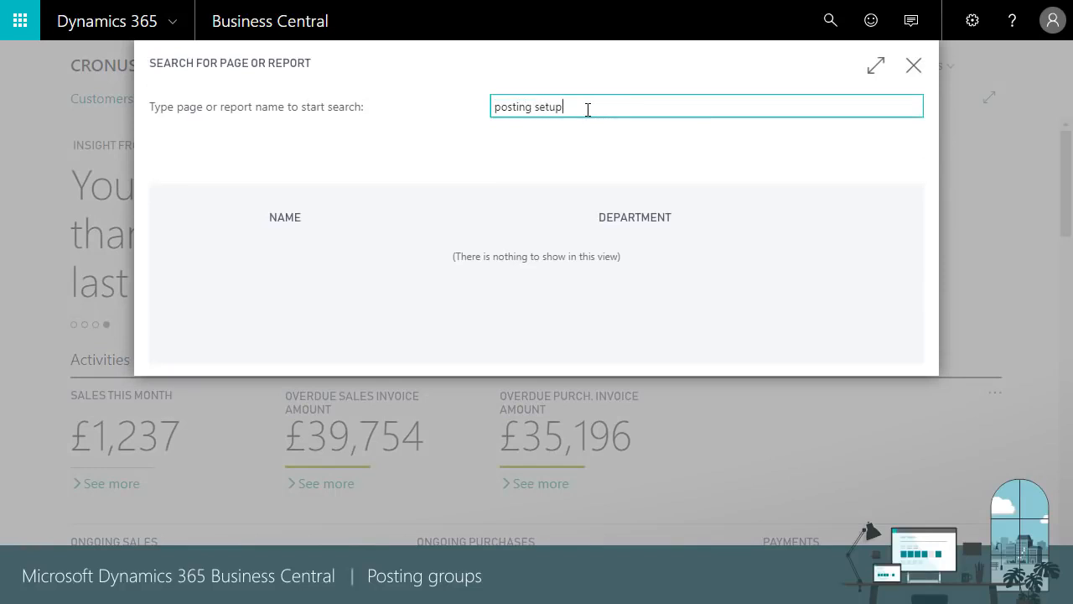
{"action": "left_click", "coordinate": [359, 260]}
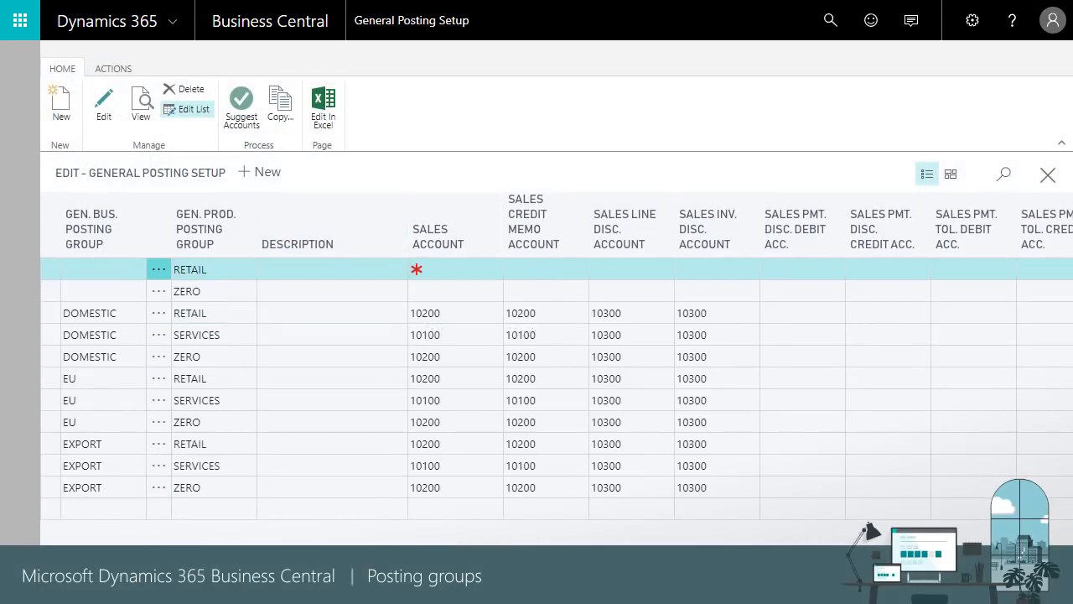
{"action": "scroll", "coordinate": [666, 357], "scroll_direction": "right", "scroll_amount": 15}
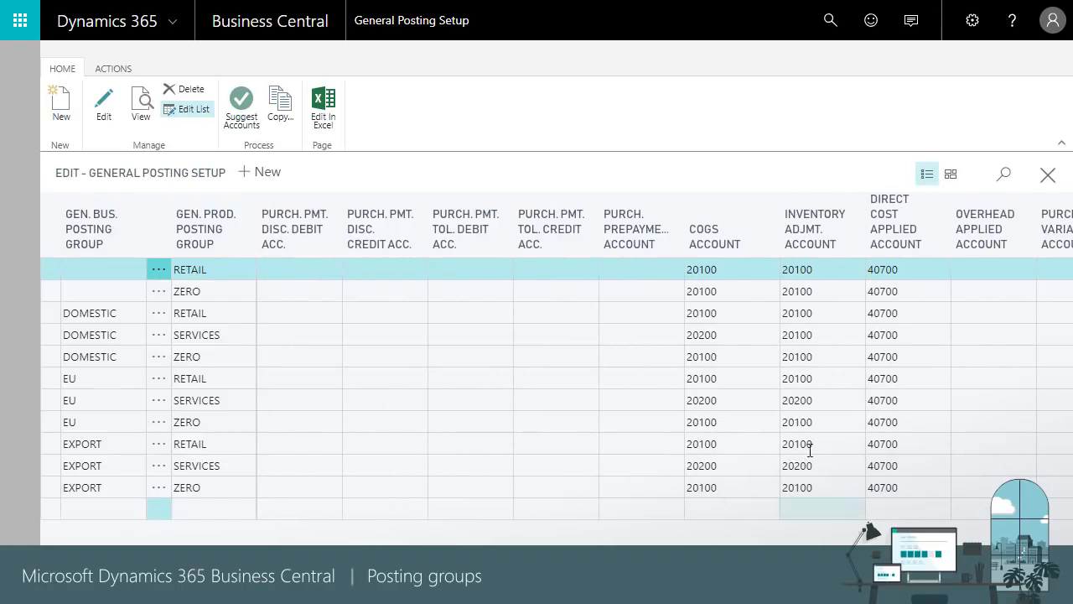
{"action": "left_click", "coordinate": [1048, 173]}
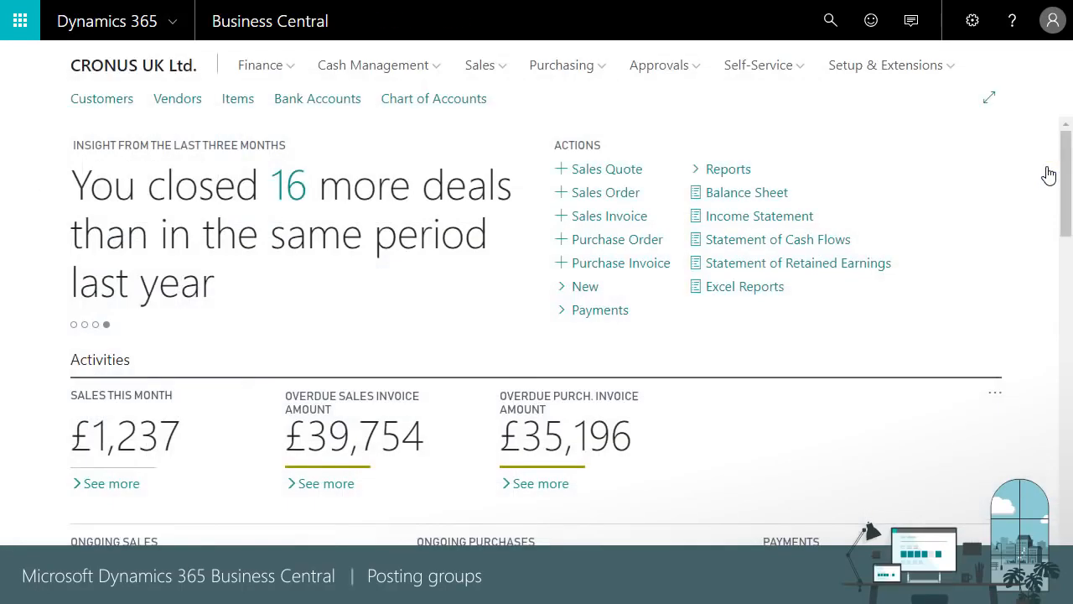
Step: Search for "vat posting setup" and examine the VAT account assignments on the VAT Posting Setup page before closing it
{"action": "left_click", "coordinate": [829, 23]}
{"action": "type", "text": "vat posting setup"}
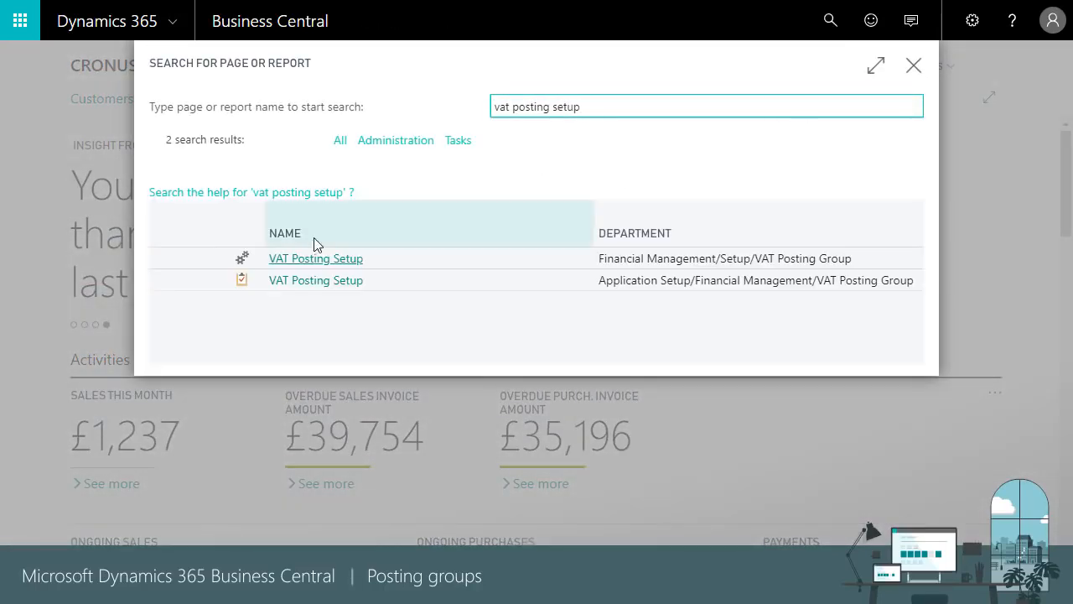
{"action": "left_click", "coordinate": [295, 264]}
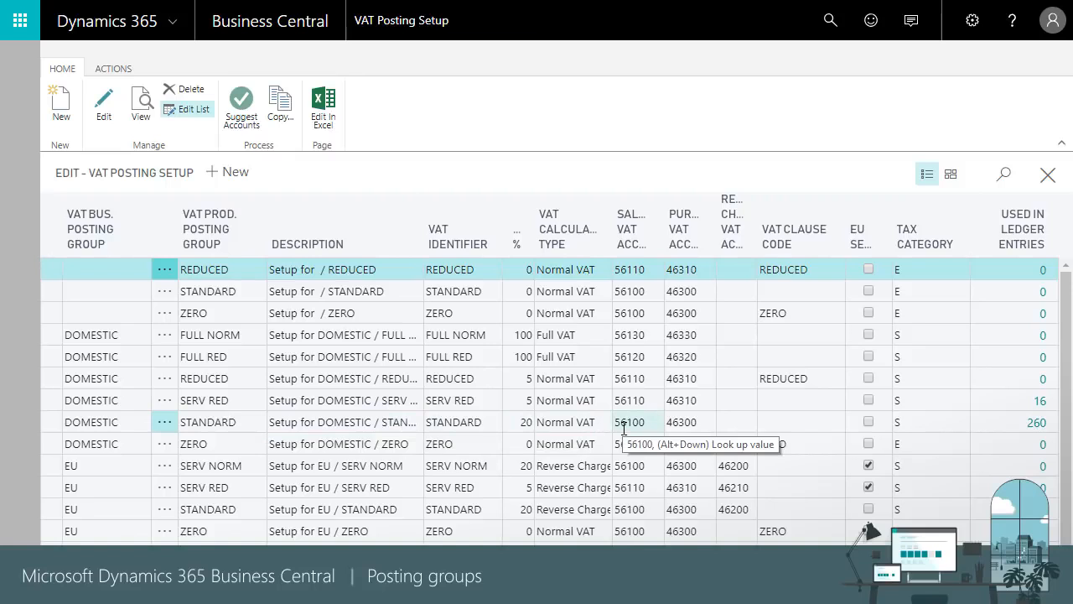
{"action": "left_click", "coordinate": [1048, 175]}
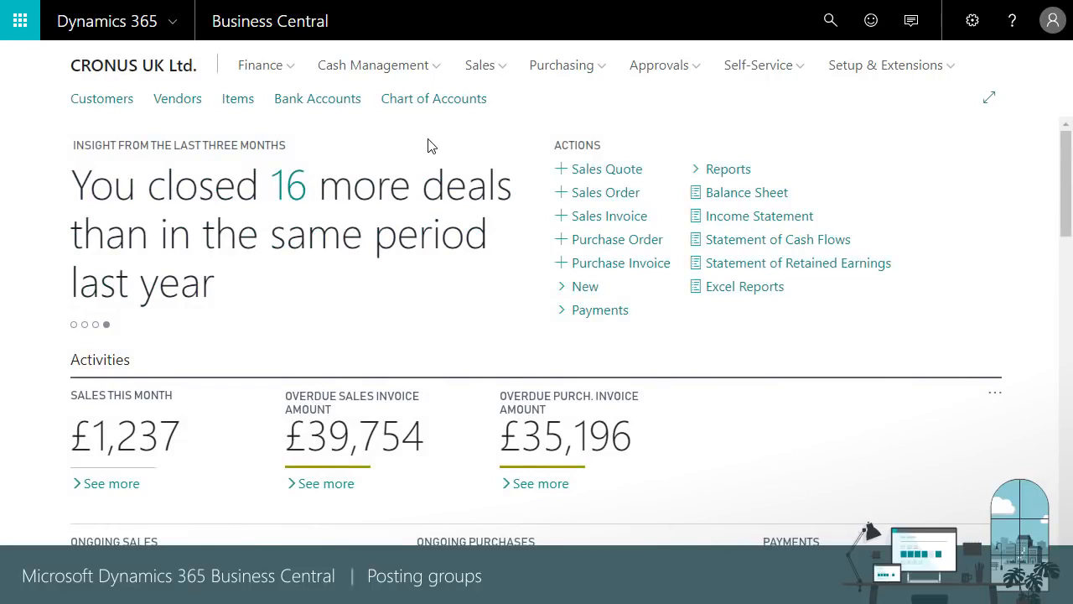
Step: Open the Alpine Ski House invoice from the sales invoices list
{"action": "left_click", "coordinate": [493, 69]}
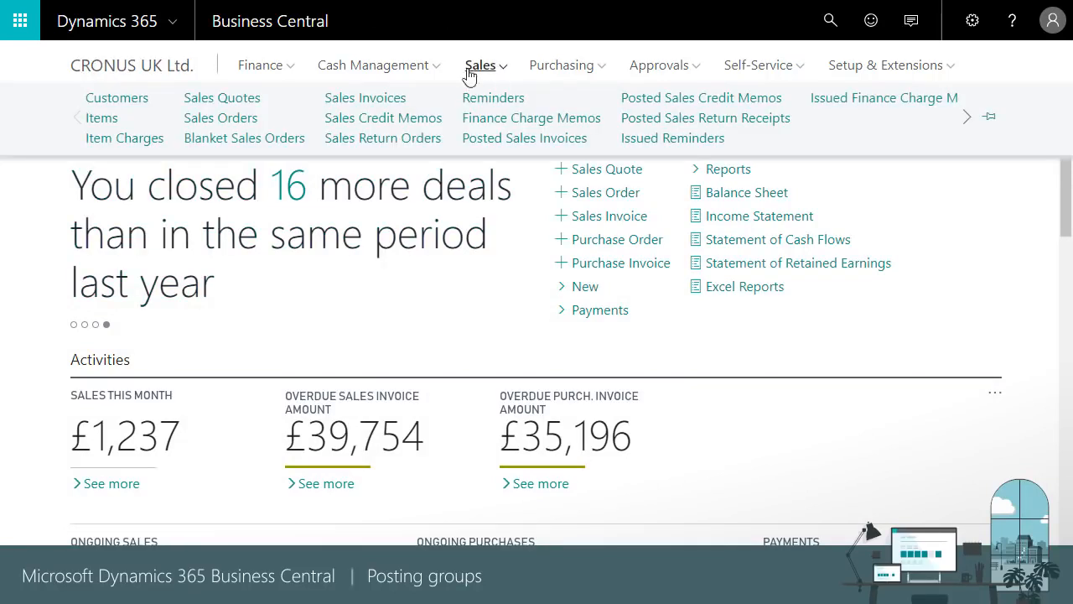
{"action": "left_click", "coordinate": [349, 99]}
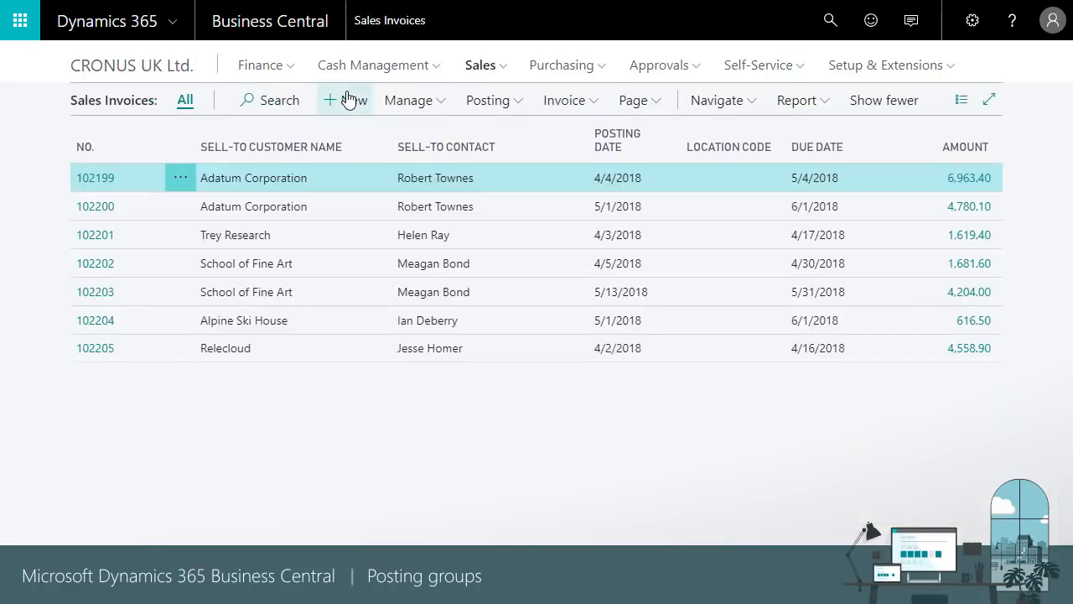
{"action": "left_click", "coordinate": [95, 320]}
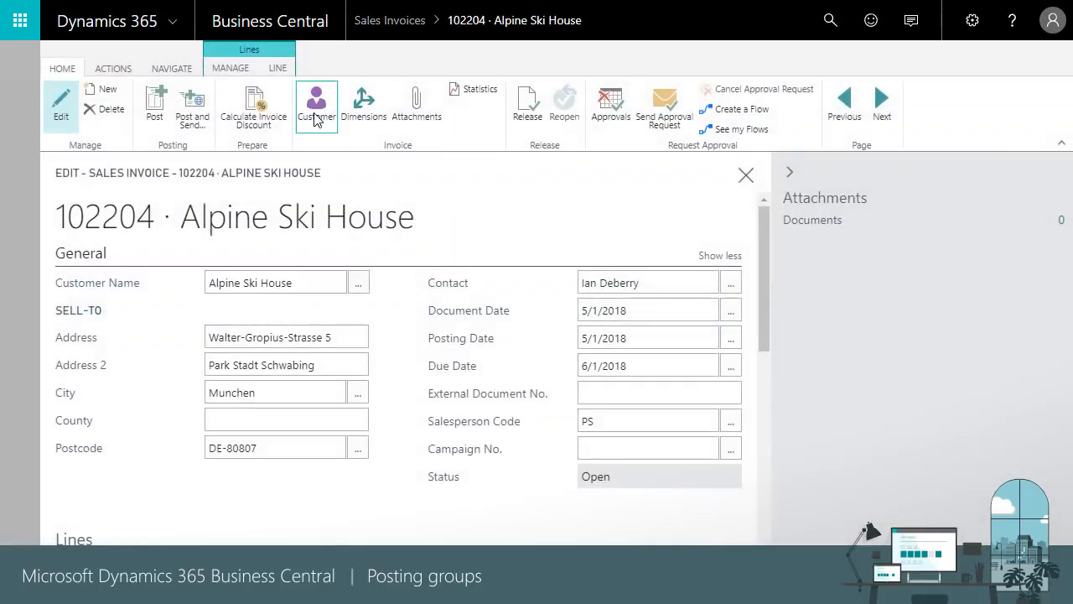
Step: Open the customer card from the invoice and examine its posting details, expanding the Payments section
{"action": "left_click", "coordinate": [310, 118]}
{"action": "scroll", "coordinate": [443, 344], "scroll_direction": "down", "scroll_amount": 4}
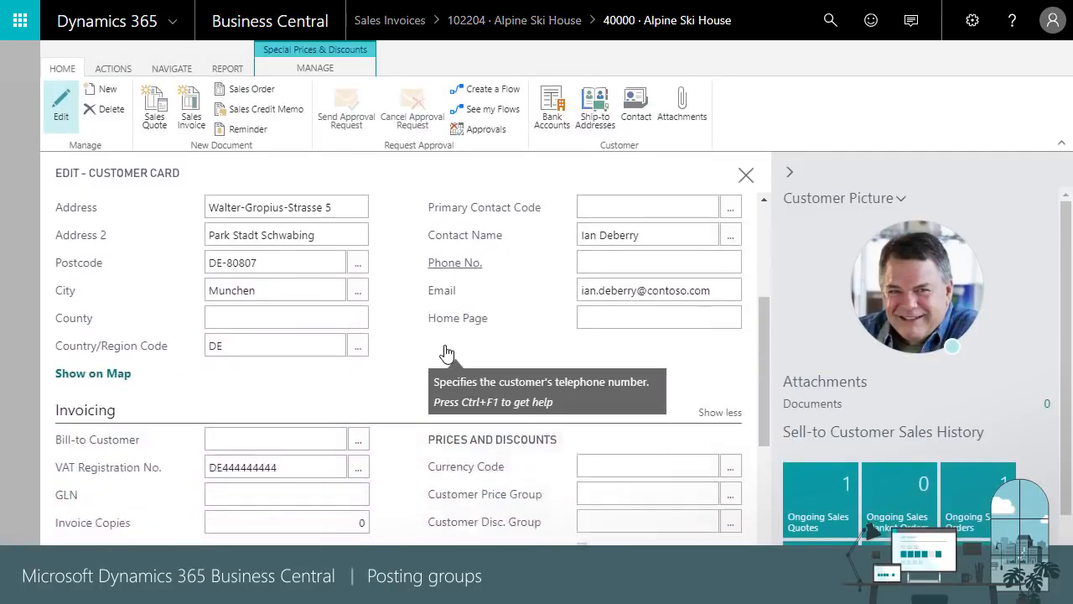
{"action": "scroll", "coordinate": [443, 359], "scroll_direction": "down", "scroll_amount": 3}
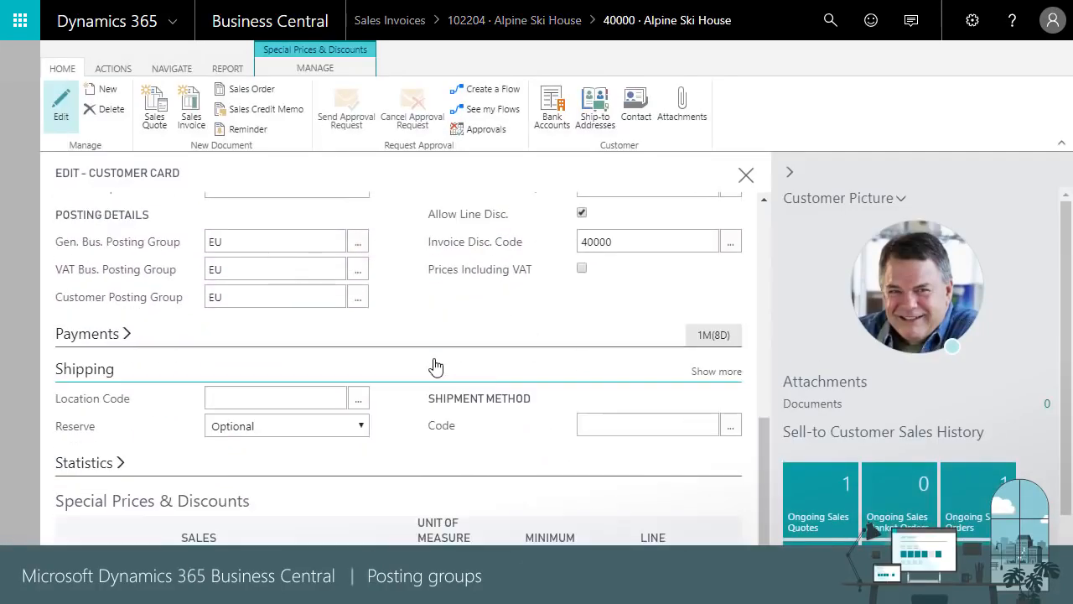
{"action": "left_click", "coordinate": [123, 346]}
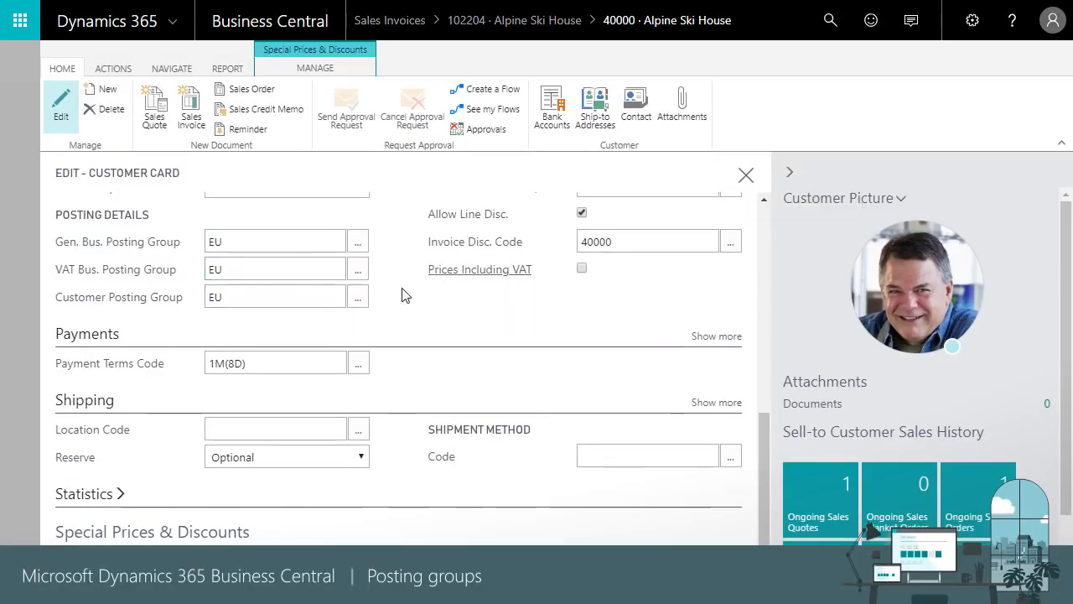
Step: View the full list of customer posting groups for the customer's Customer Posting Group without changing it, and return to the invoice
{"action": "left_click", "coordinate": [358, 299]}
{"action": "left_click", "coordinate": [575, 431]}
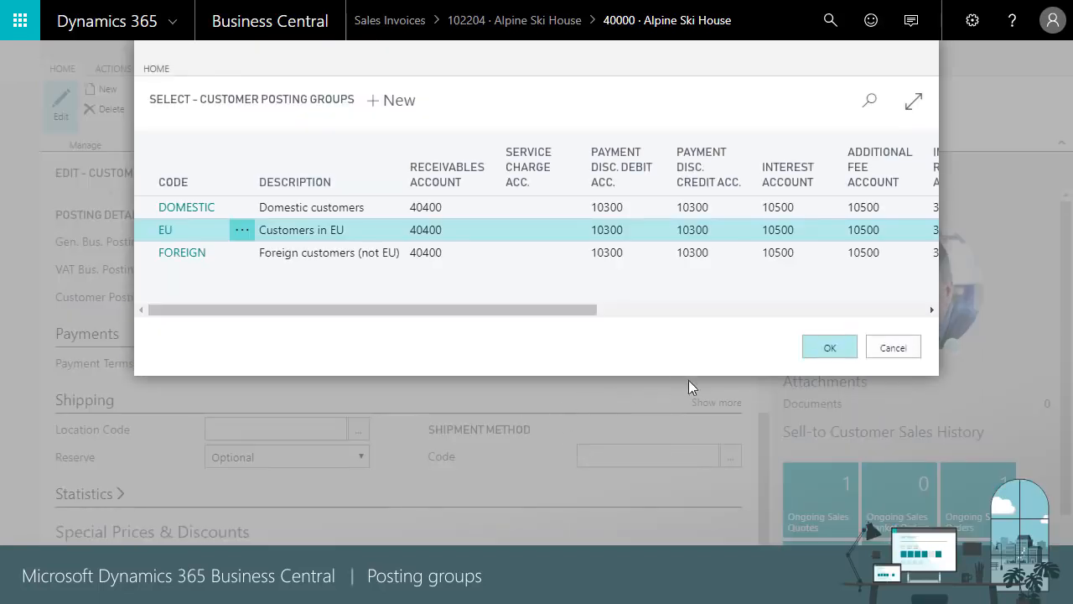
{"action": "left_click", "coordinate": [908, 352]}
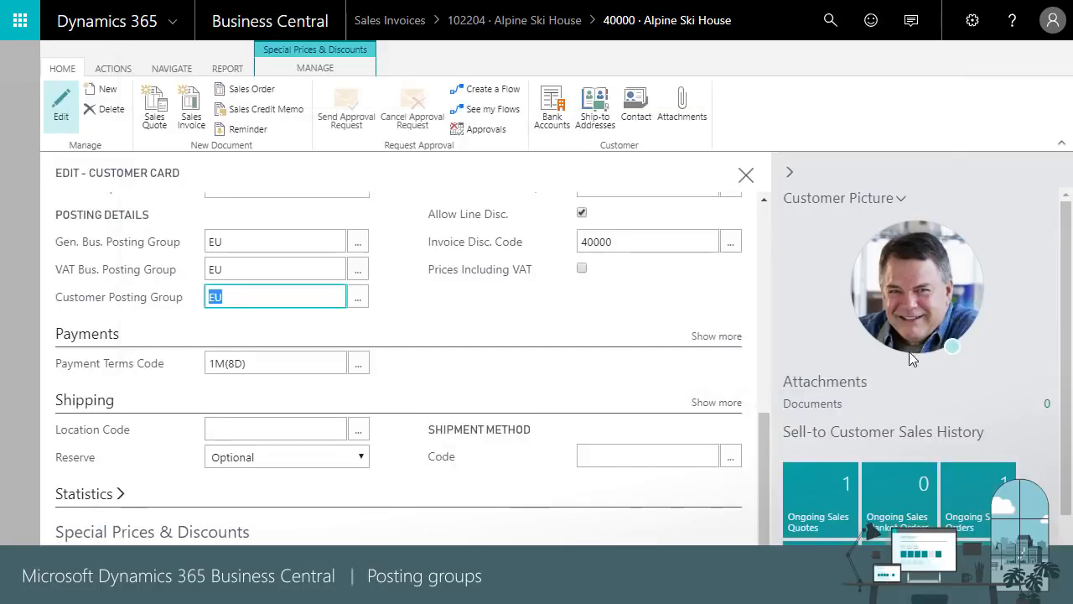
{"action": "left_click", "coordinate": [745, 175]}
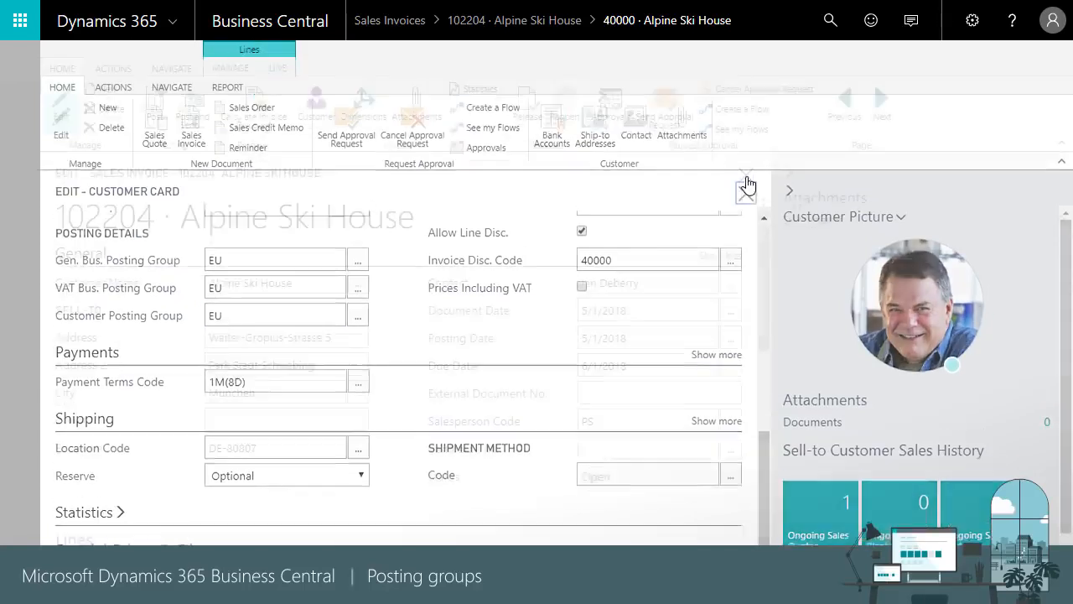
Step: Look up the full item list from a new invoice line and open the ATHENS Desk item card at its Costs & Posting details
{"action": "scroll", "coordinate": [391, 319], "scroll_direction": "down", "scroll_amount": 3}
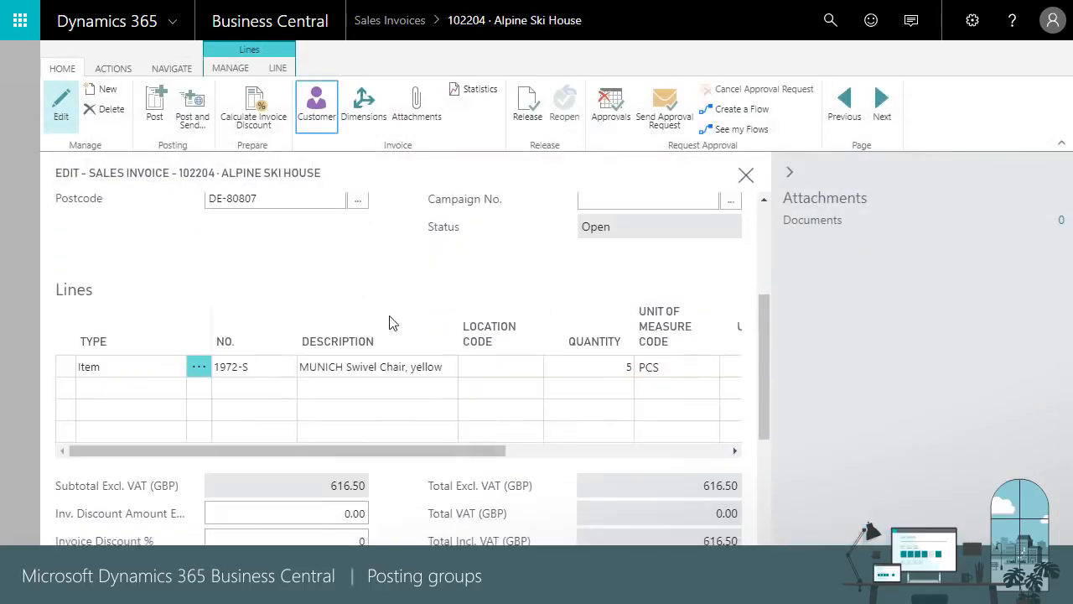
{"action": "left_click", "coordinate": [284, 388]}
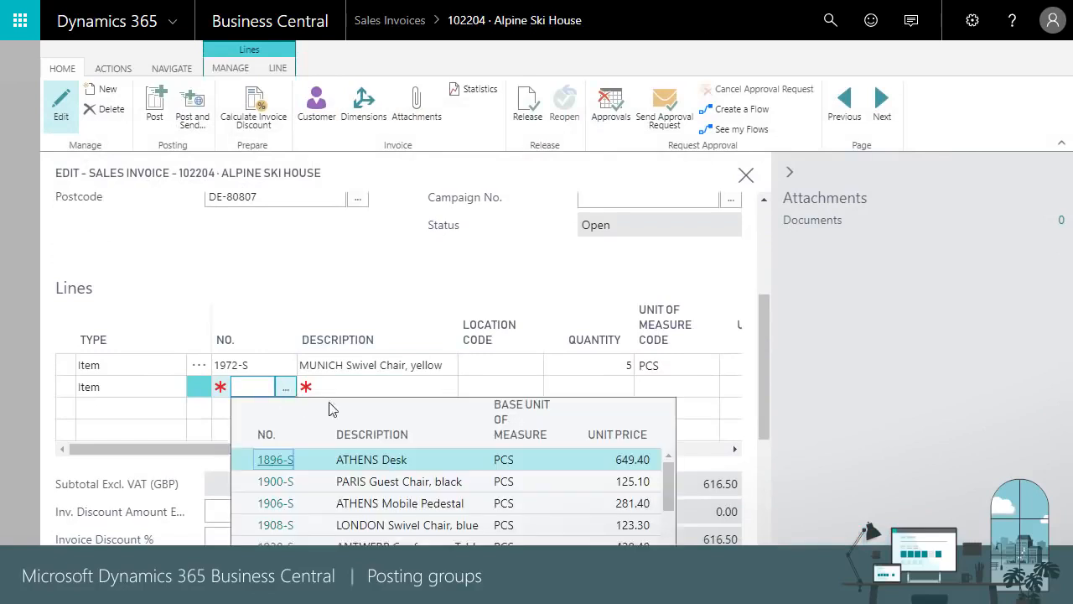
{"action": "left_click", "coordinate": [285, 388]}
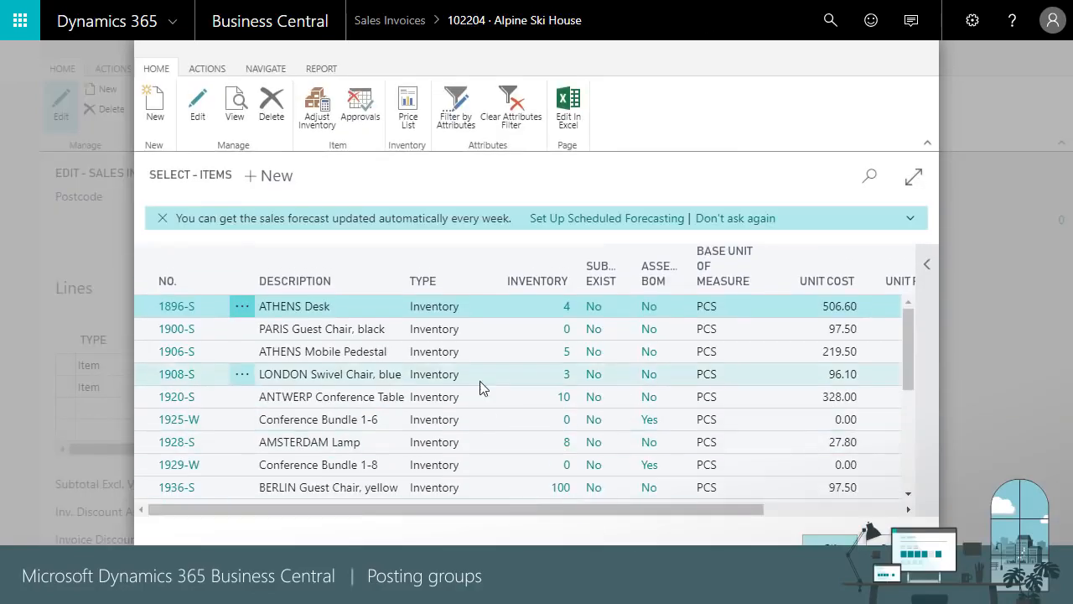
{"action": "left_click", "coordinate": [201, 116]}
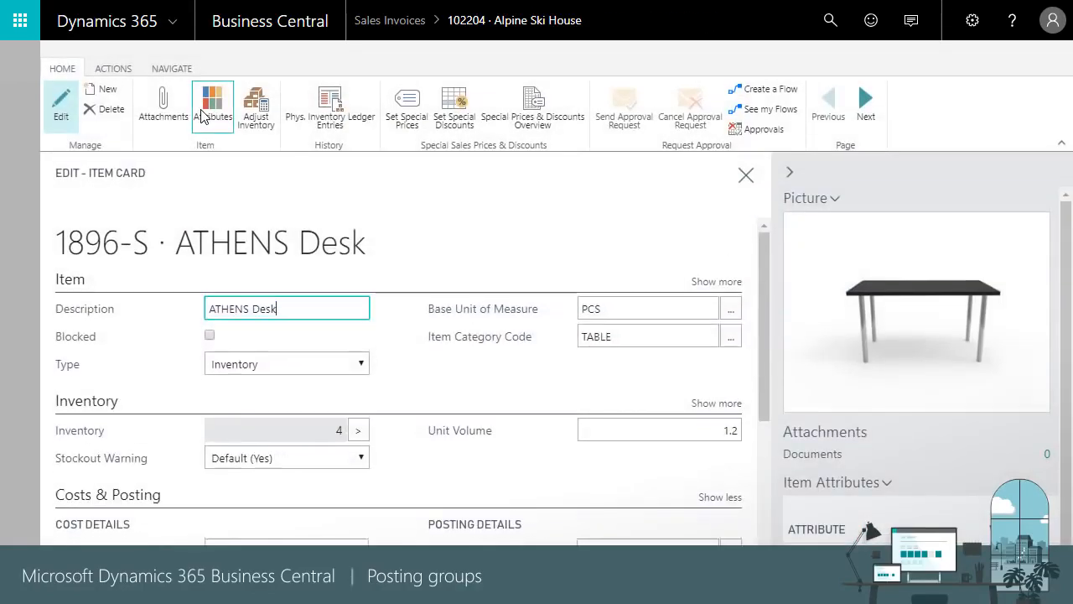
{"action": "scroll", "coordinate": [545, 388], "scroll_direction": "down", "scroll_amount": 2}
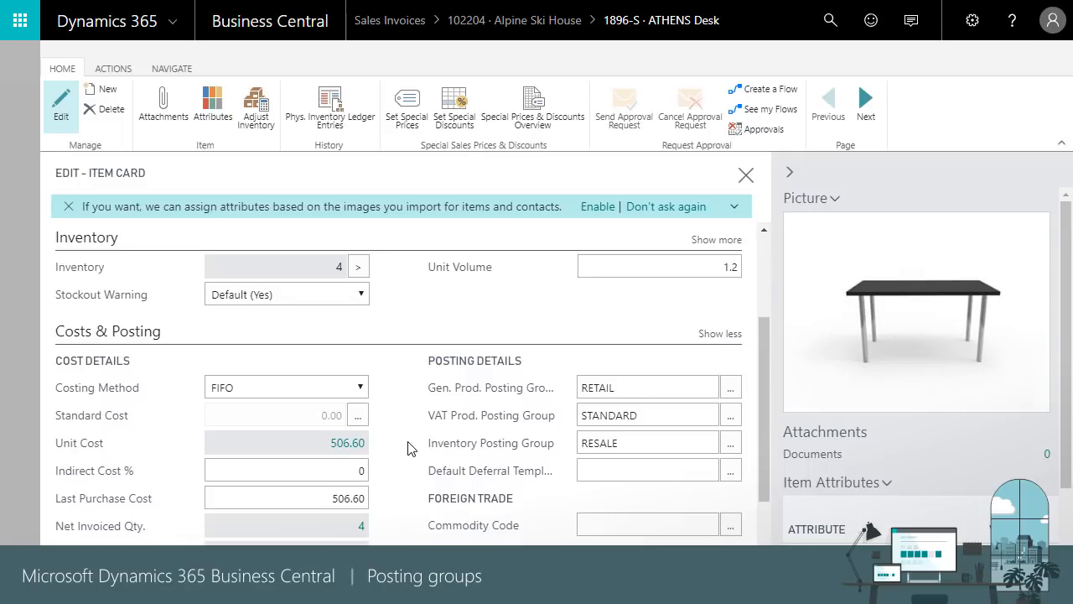
Step: View the Inventory Posting Setup of the item's RESALE inventory posting group, and return to the item card keeping RESALE
{"action": "left_click", "coordinate": [730, 442]}
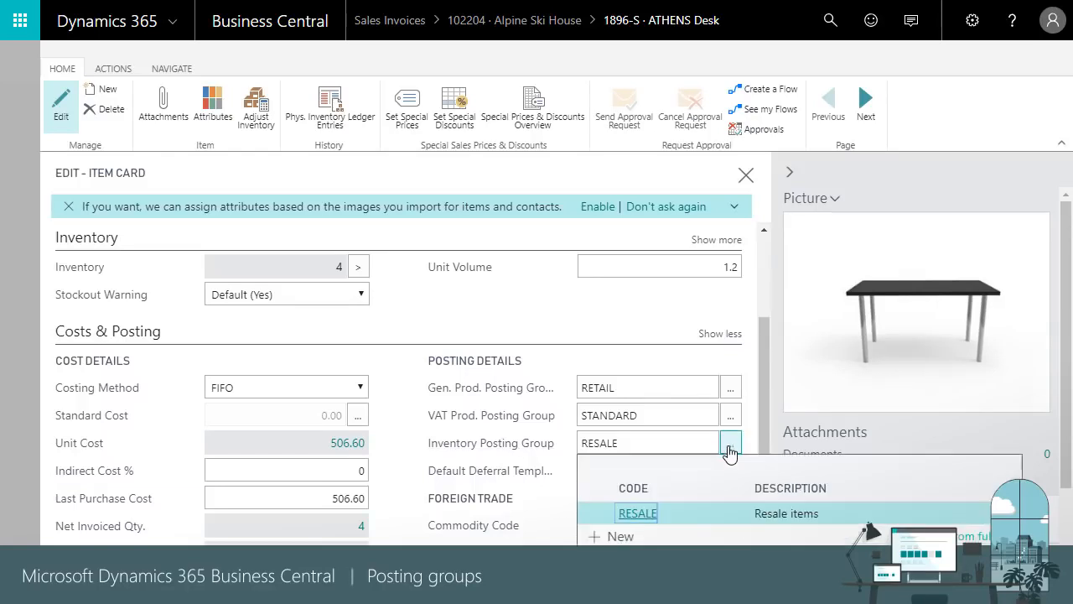
{"action": "left_click", "coordinate": [923, 531]}
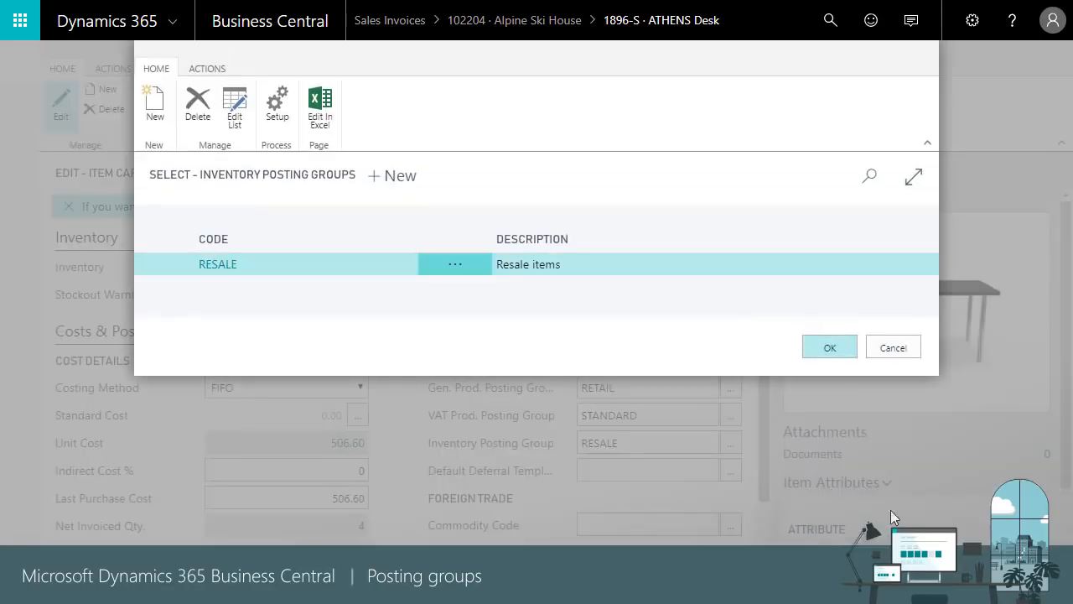
{"action": "left_click", "coordinate": [283, 107]}
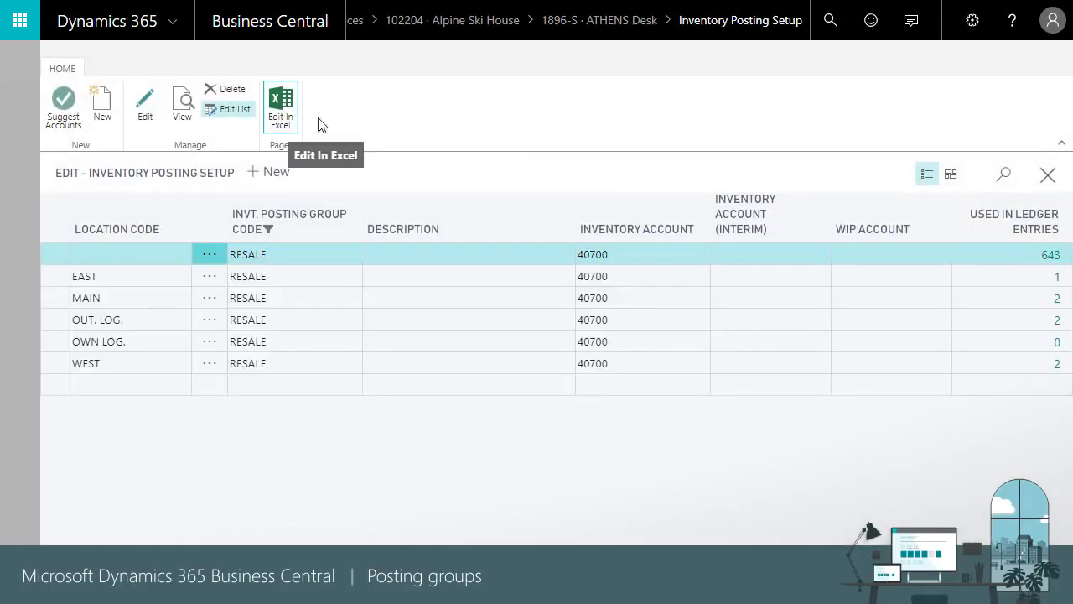
{"action": "left_click", "coordinate": [1047, 176]}
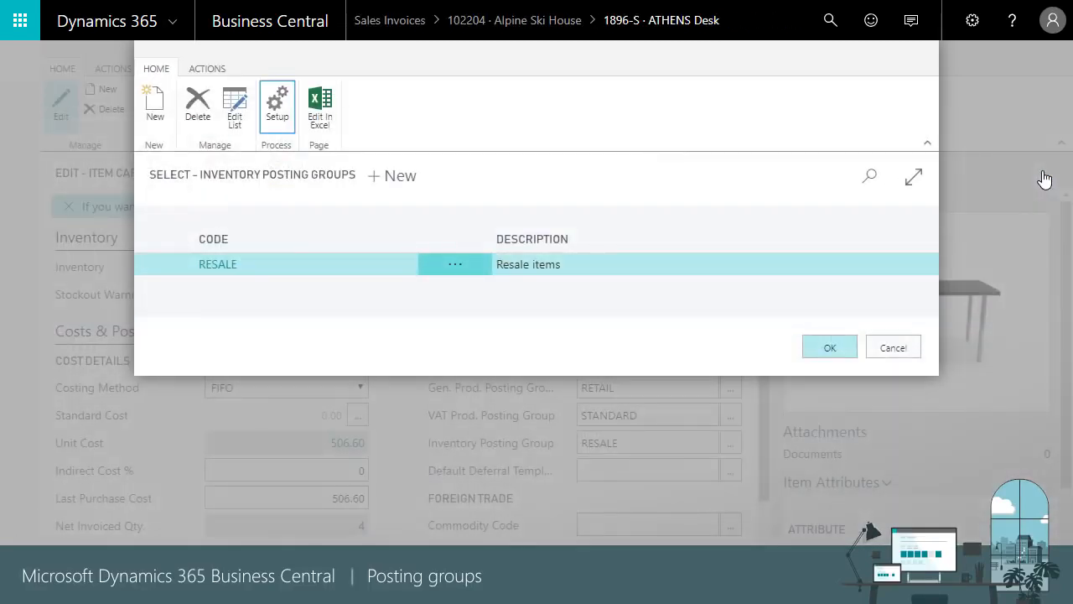
{"action": "left_click", "coordinate": [838, 353]}
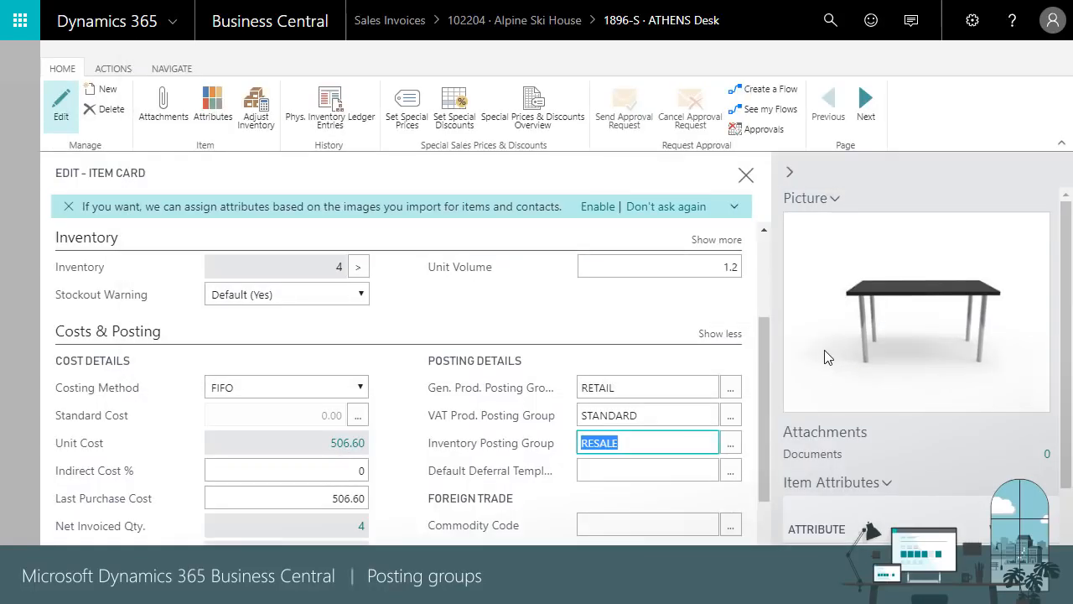
Step: Open the General Posting Setup for the RETAIL group from the full list of the item's general product posting groups
{"action": "left_click", "coordinate": [731, 390]}
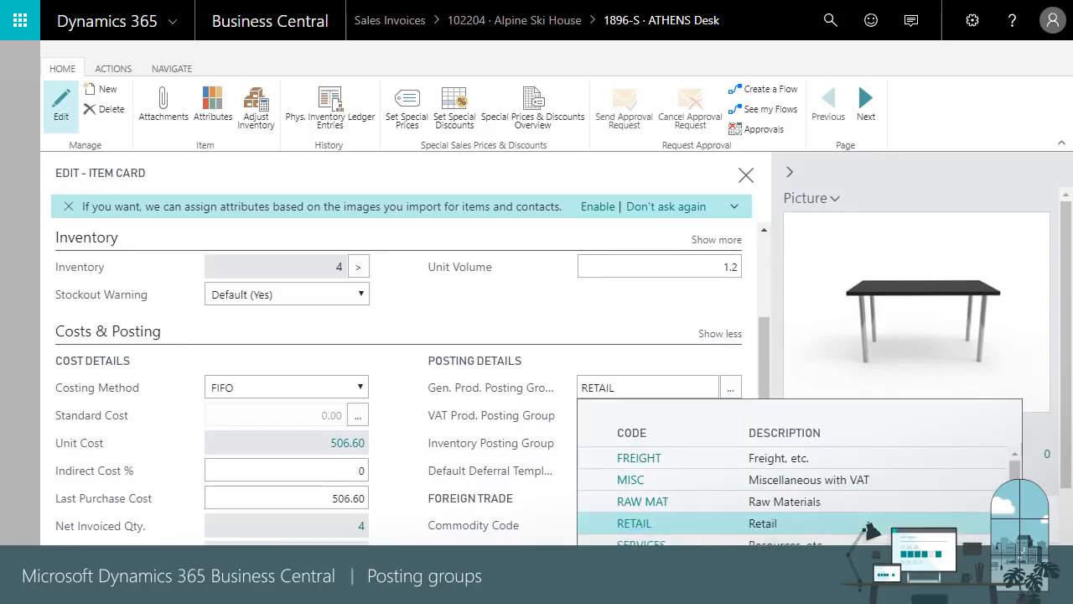
{"action": "left_click", "coordinate": [734, 441]}
{"action": "left_click", "coordinate": [277, 105]}
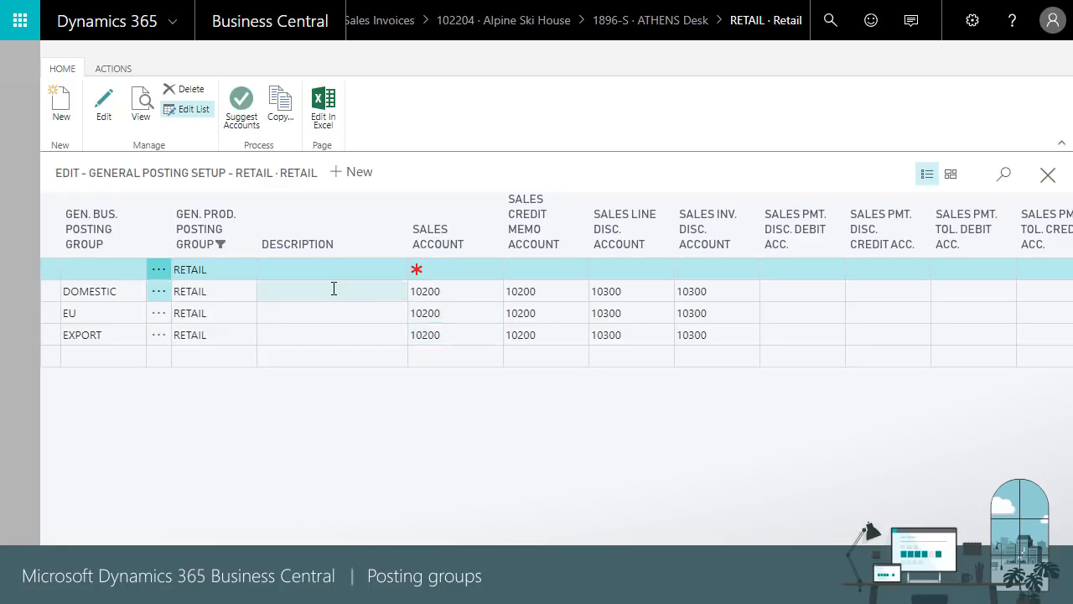
Step: Review the RETAIL accounts across the General Posting Setup, keep RETAIL on the item card, and return to the sales invoice without choosing an item
{"action": "scroll", "coordinate": [336, 290], "scroll_direction": "right", "scroll_amount": 10}
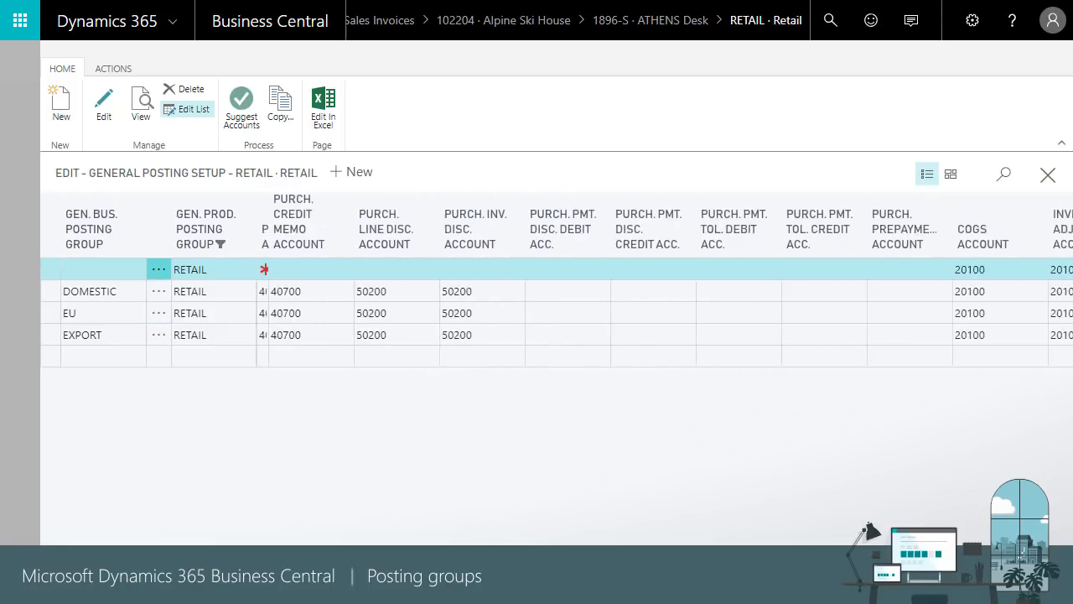
{"action": "left_click", "coordinate": [1048, 173]}
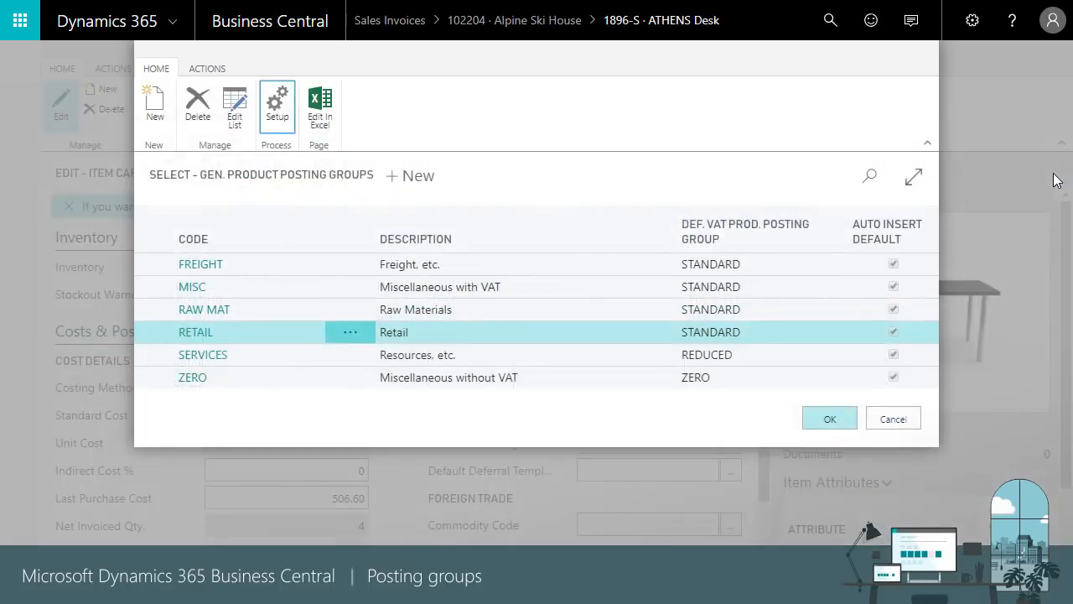
{"action": "left_click", "coordinate": [830, 419]}
{"action": "key", "text": "Tab"}
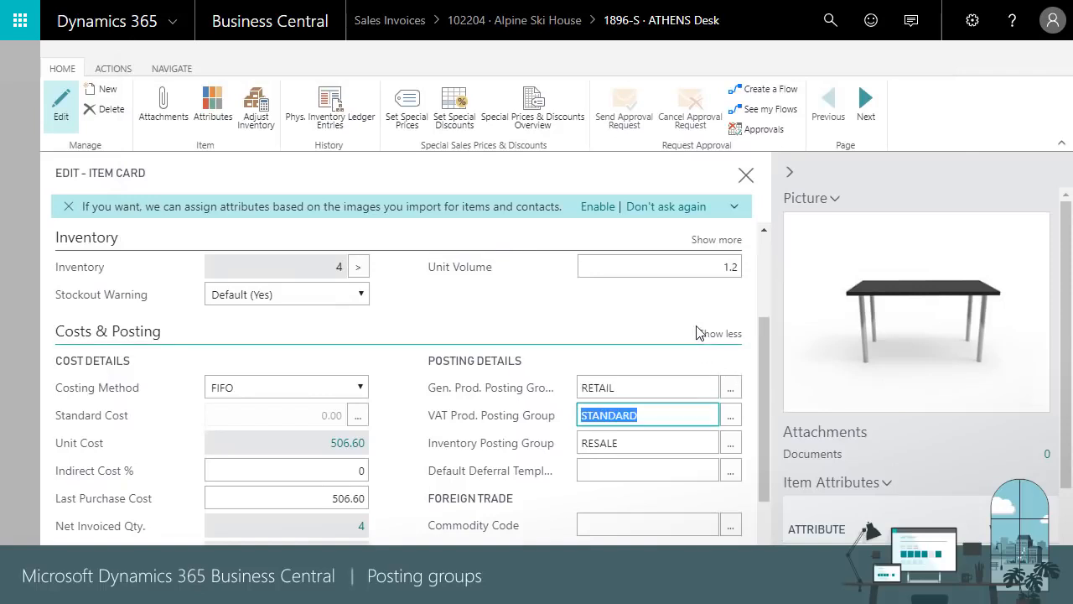
{"action": "left_click", "coordinate": [745, 173]}
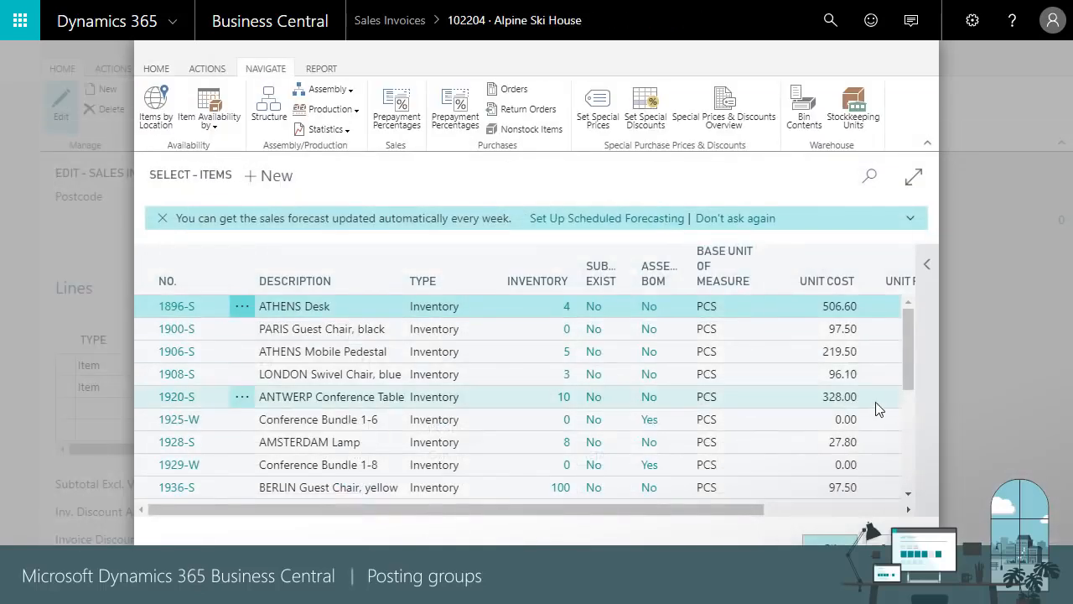
{"action": "key", "text": "Escape"}
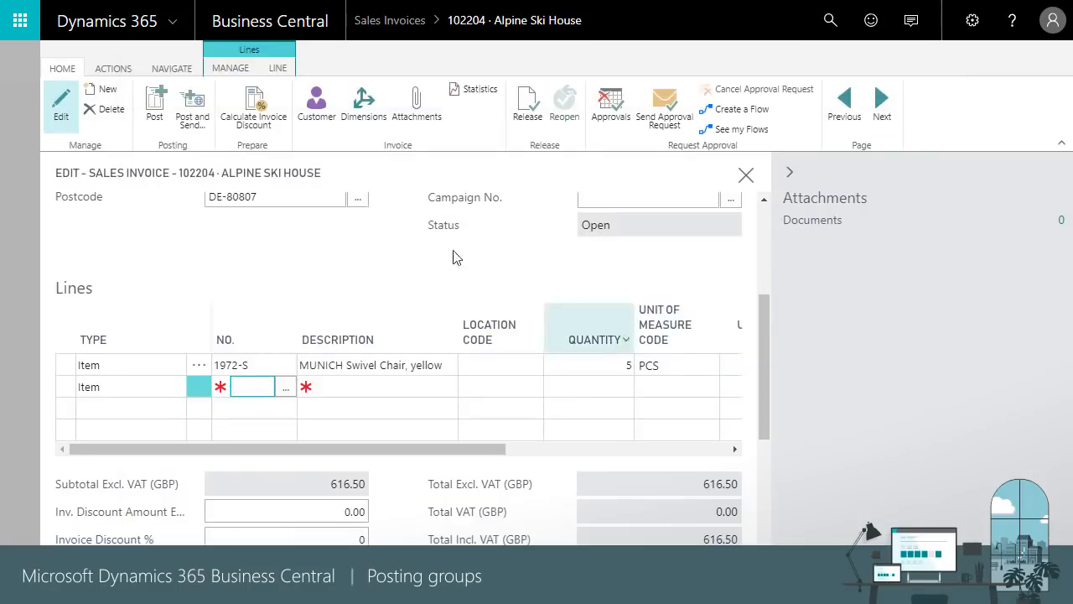
Step: Preview the posting of the Alpine Ski House sales invoice and view its customer ledger entry preview
{"action": "left_click", "coordinate": [113, 69]}
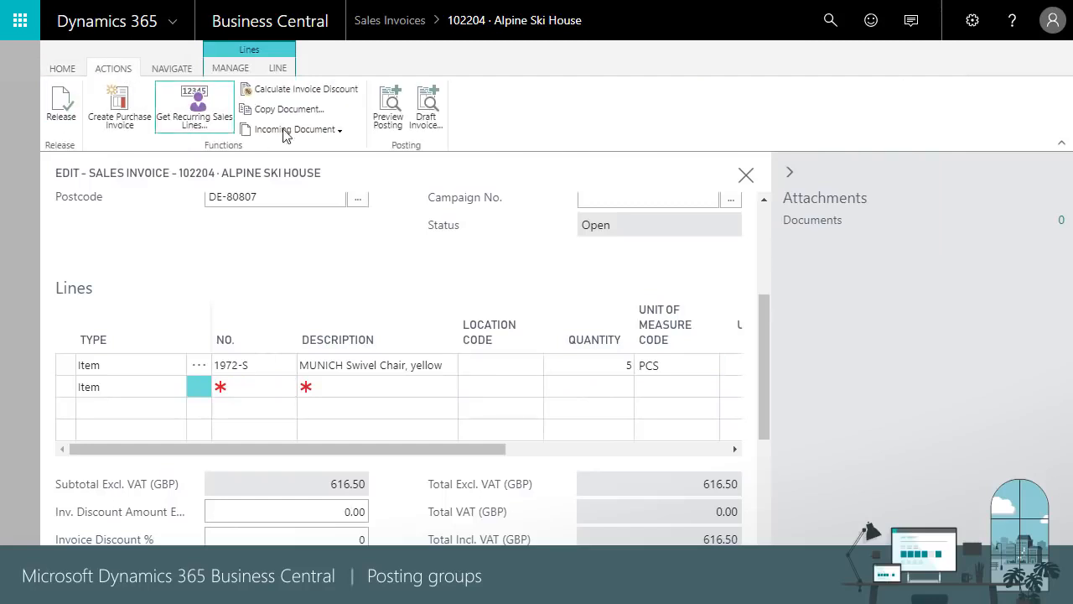
{"action": "left_click", "coordinate": [386, 119]}
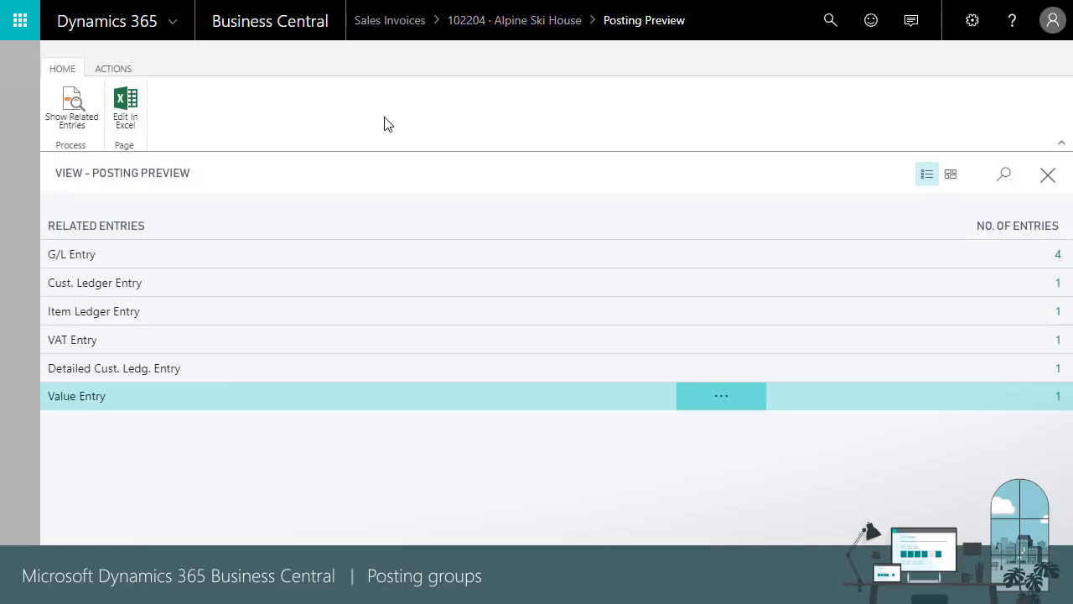
{"action": "left_click", "coordinate": [229, 280]}
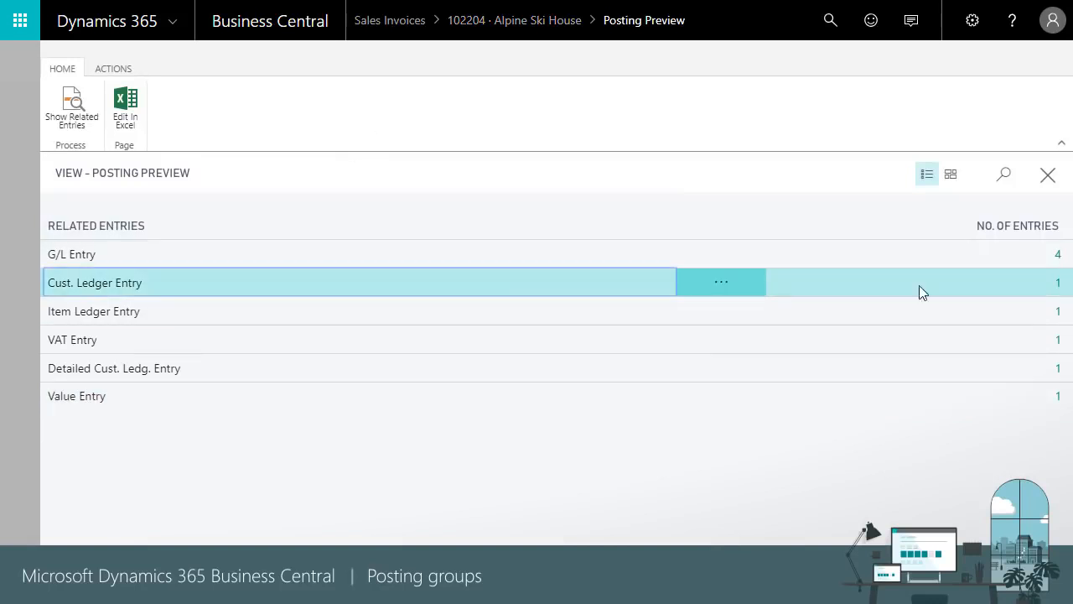
{"action": "left_click", "coordinate": [1056, 285]}
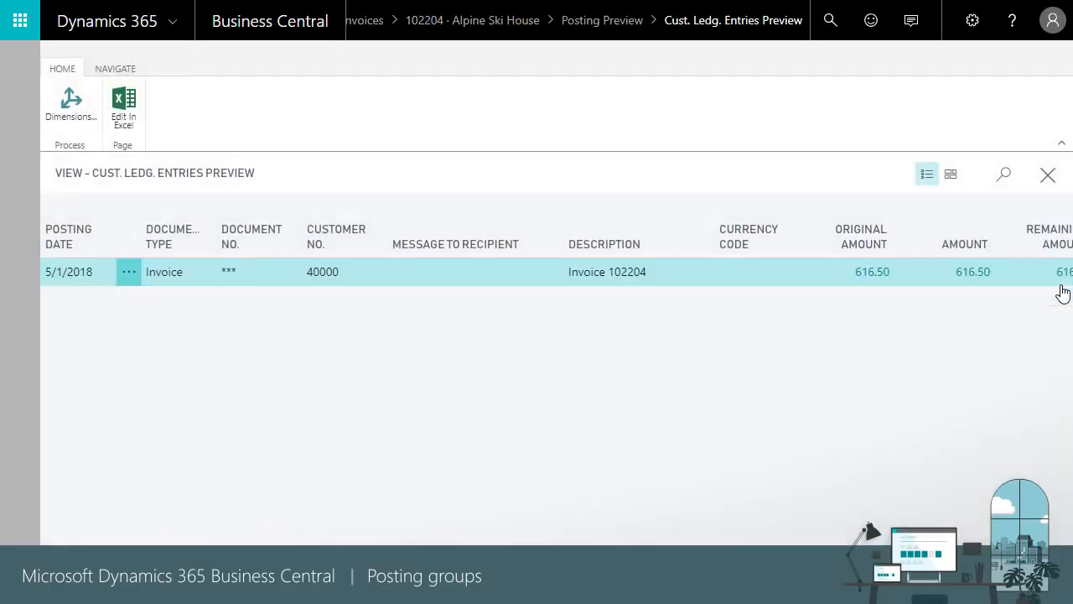
{"action": "left_click", "coordinate": [1047, 174]}
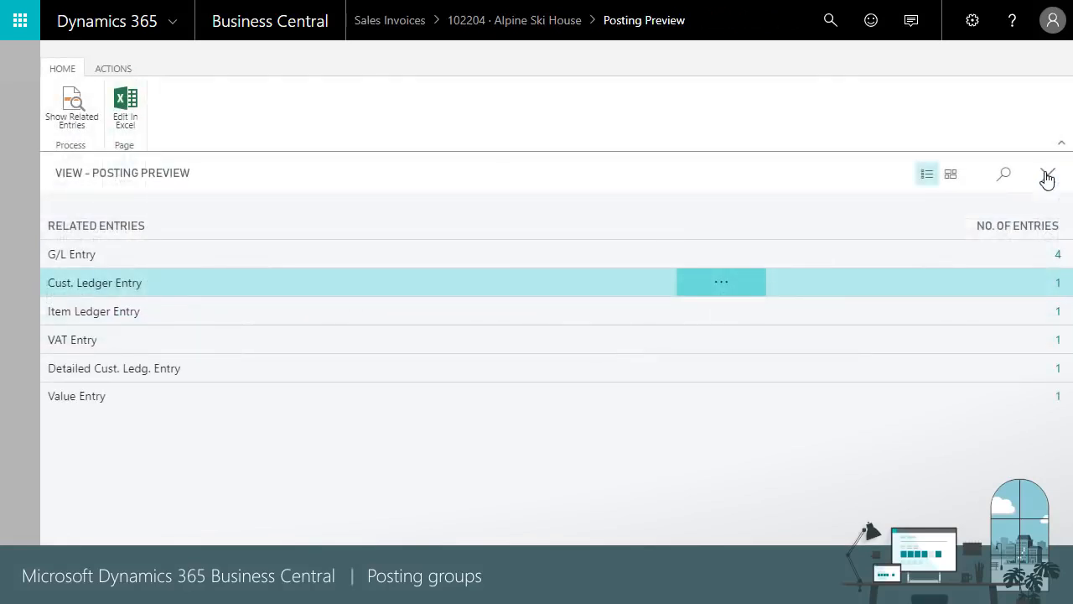
Step: View the item ledger entry and the VAT entry previews for the sales invoice from the posting preview
{"action": "left_click", "coordinate": [339, 314]}
{"action": "left_click", "coordinate": [1058, 311]}
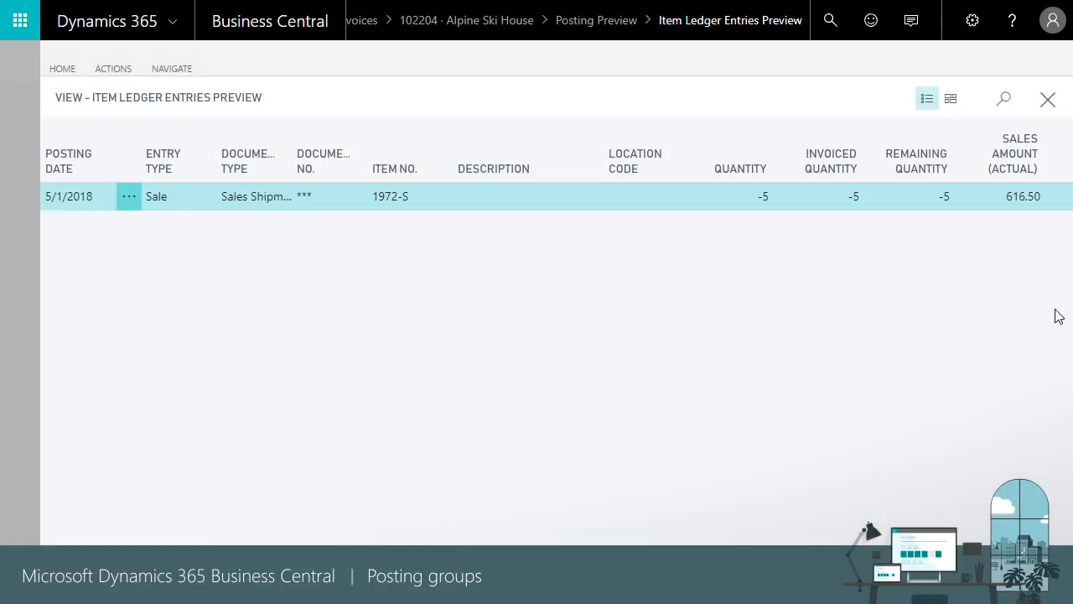
{"action": "left_click", "coordinate": [1048, 98]}
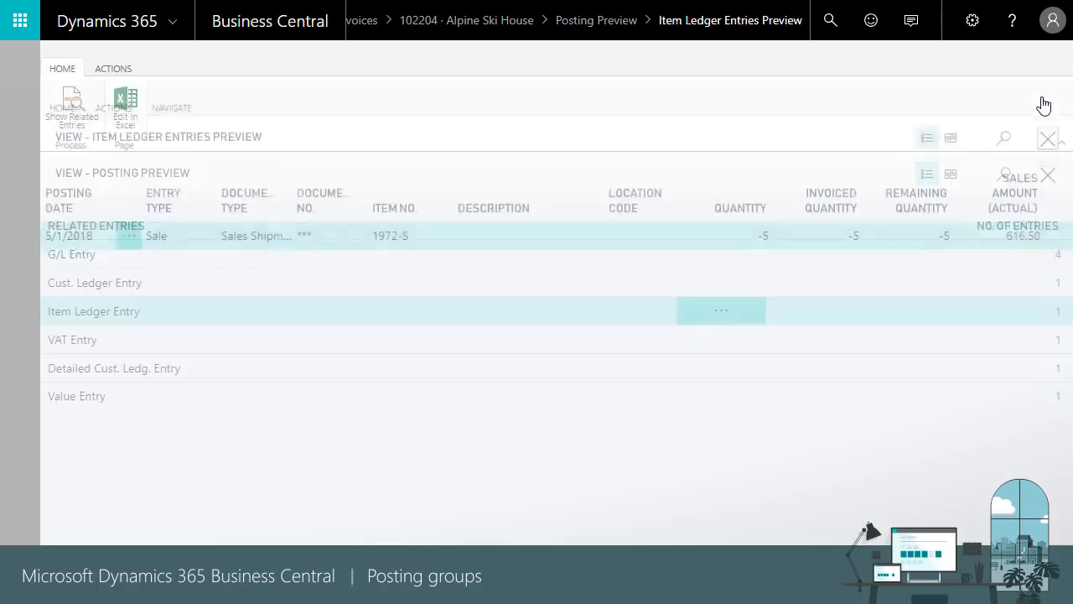
{"action": "left_click", "coordinate": [738, 347]}
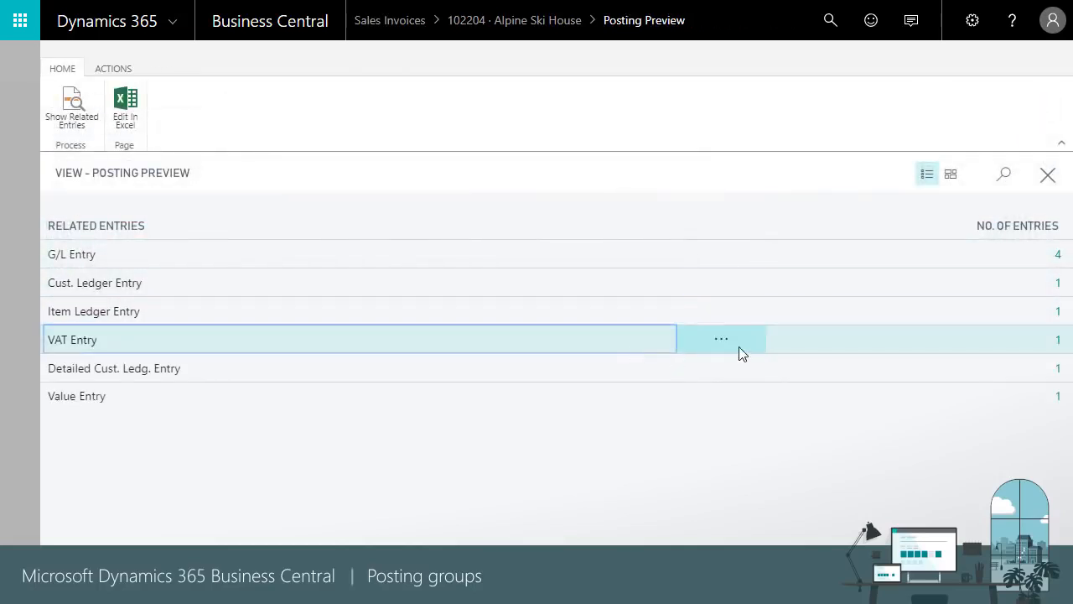
{"action": "left_click", "coordinate": [1059, 342]}
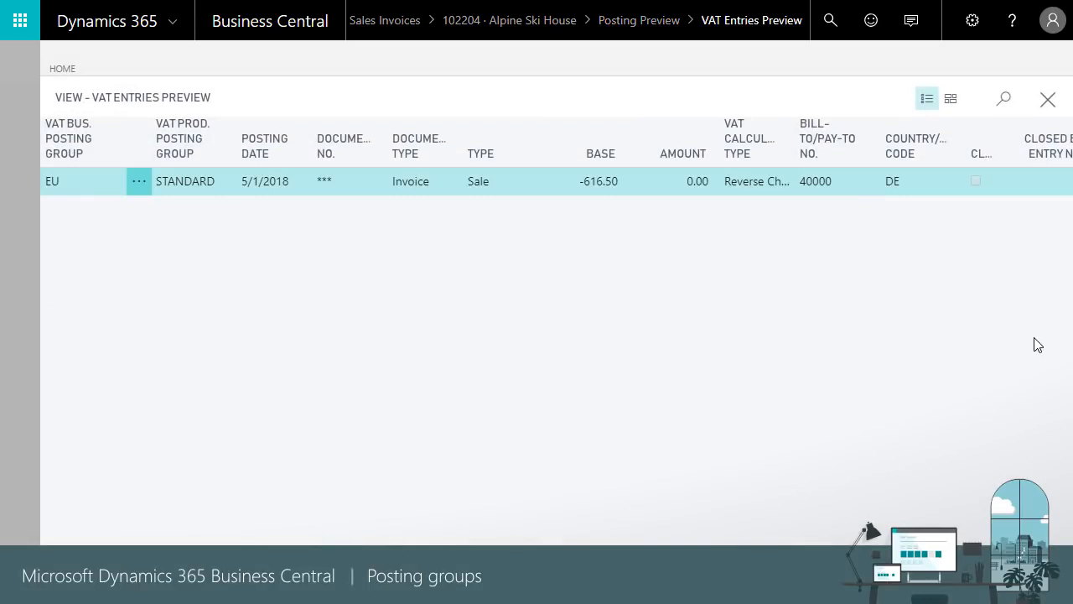
{"action": "left_click", "coordinate": [1047, 99]}
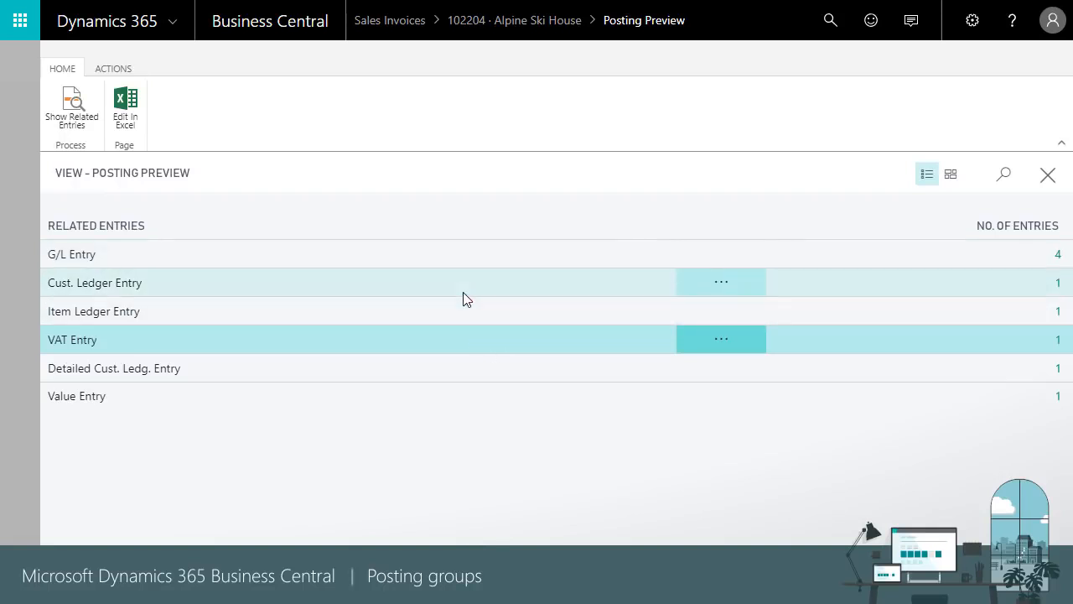
Step: View the previewed G/L entries of the sales invoice, and close the posting preview
{"action": "left_click", "coordinate": [427, 268]}
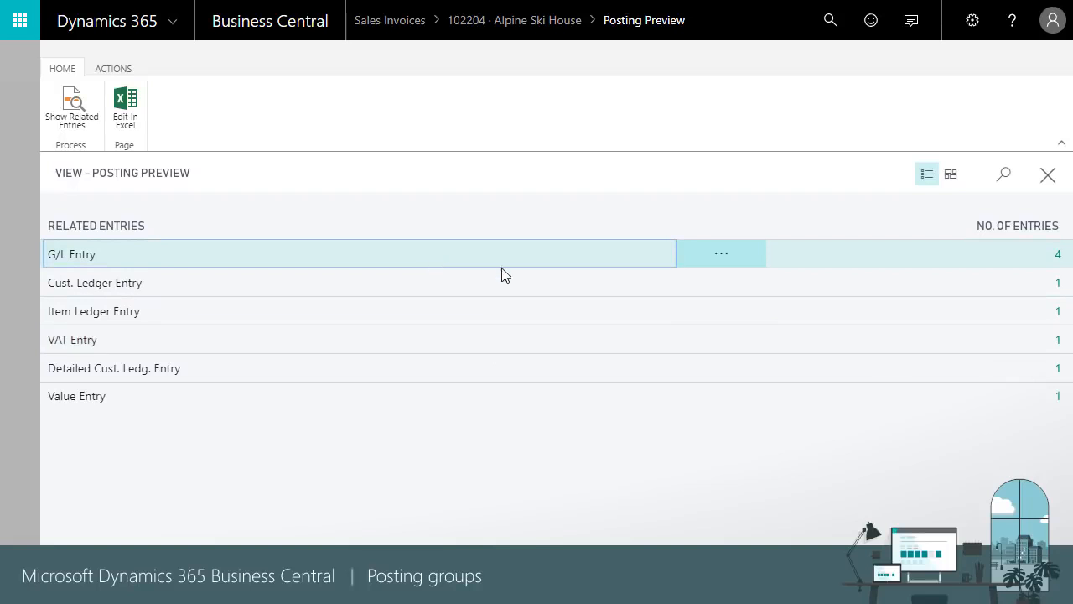
{"action": "left_click", "coordinate": [1058, 256]}
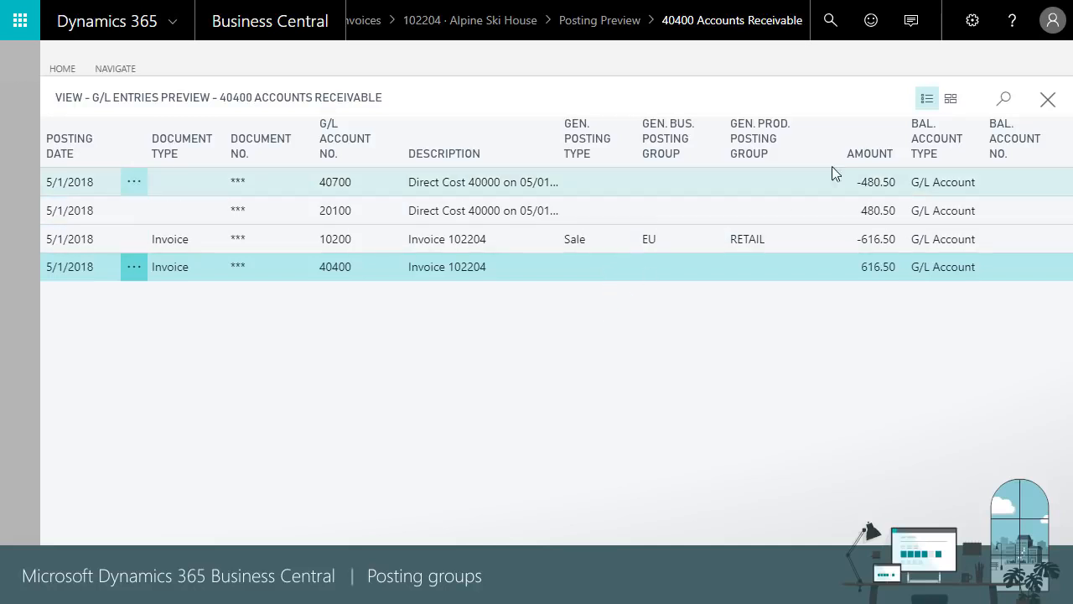
{"action": "left_click", "coordinate": [1048, 103]}
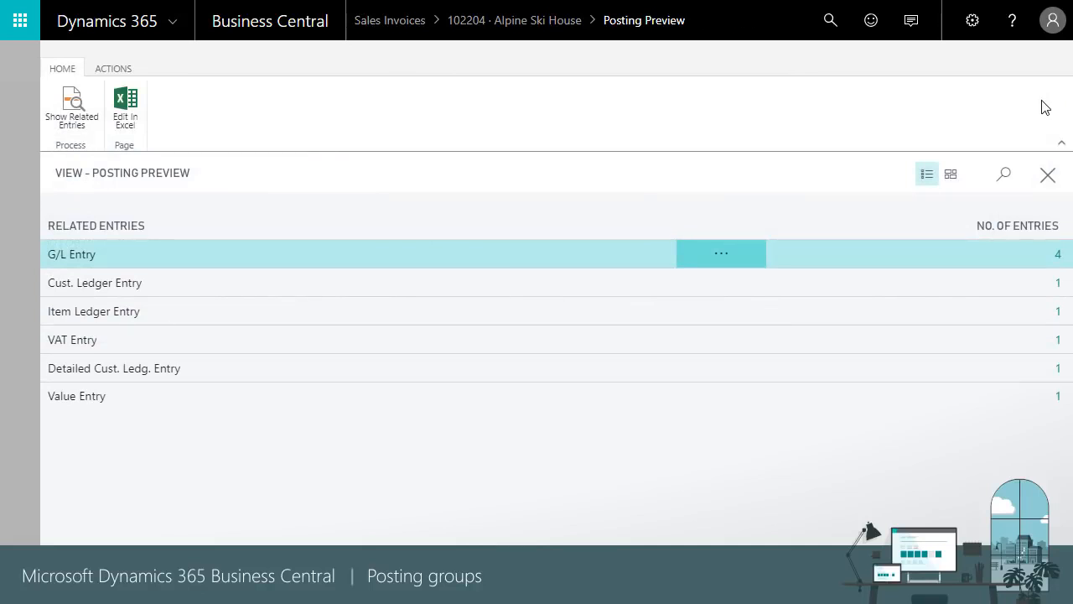
{"action": "left_click", "coordinate": [1048, 175]}
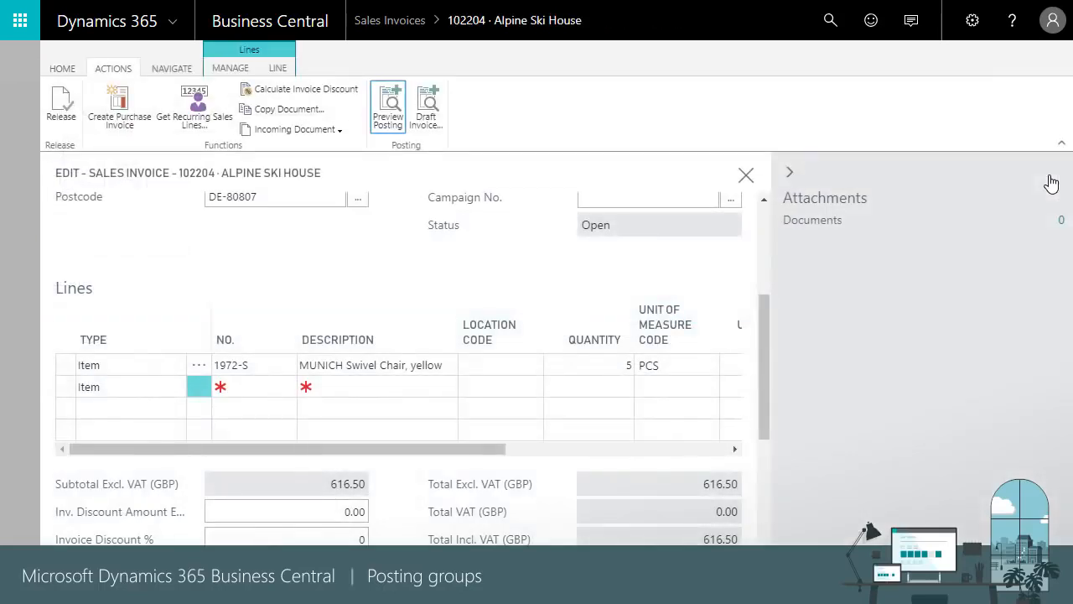
Step: Leave the sales invoice without posting it and return to the CRONUS UK Ltd. home page
{"action": "left_click", "coordinate": [746, 175]}
{"action": "left_click", "coordinate": [648, 363]}
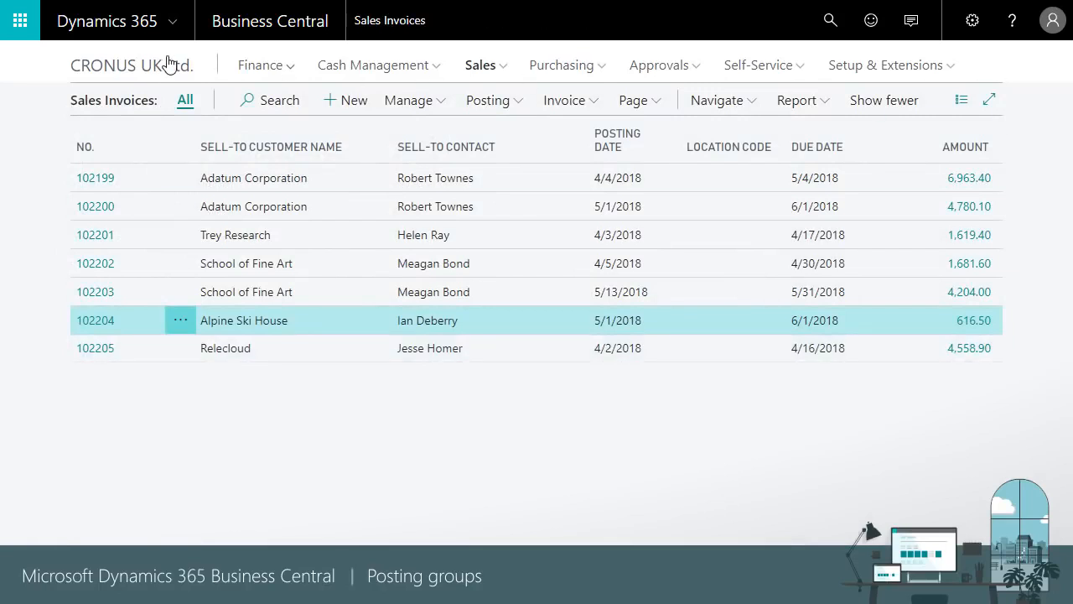
{"action": "left_click", "coordinate": [134, 66]}
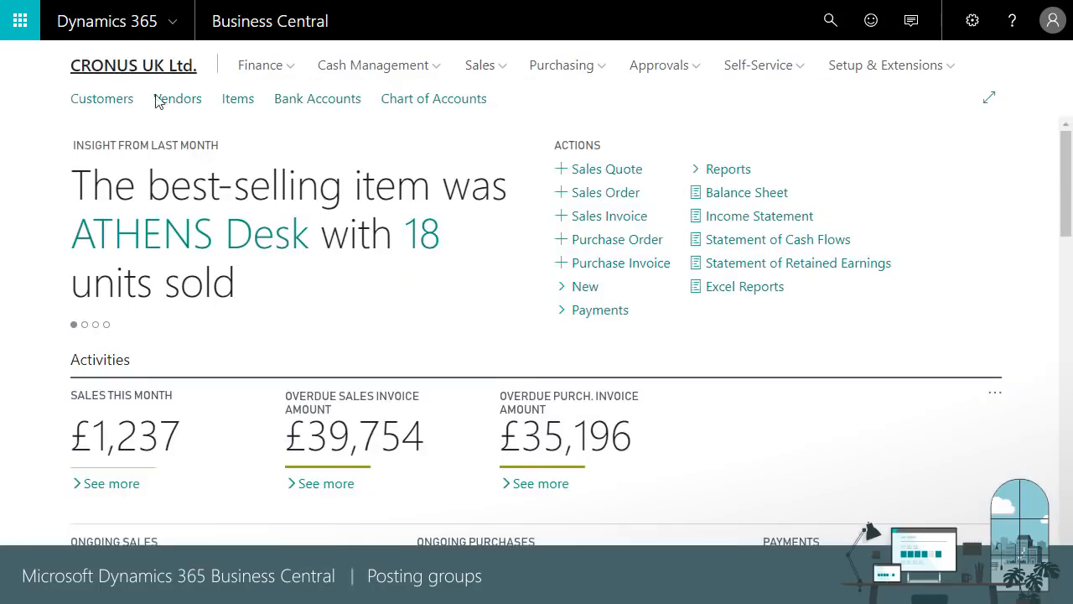
Step: Open the First Up Consultants purchase invoice for editing from the ongoing purchase invoices
{"action": "scroll", "coordinate": [544, 359], "scroll_direction": "down", "scroll_amount": 2}
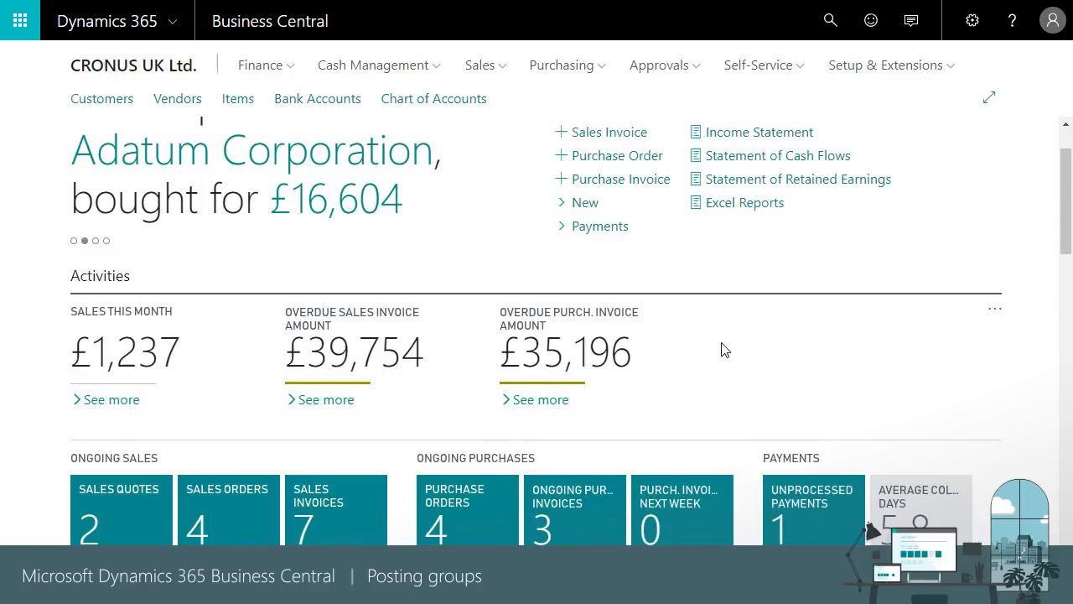
{"action": "left_click", "coordinate": [576, 516]}
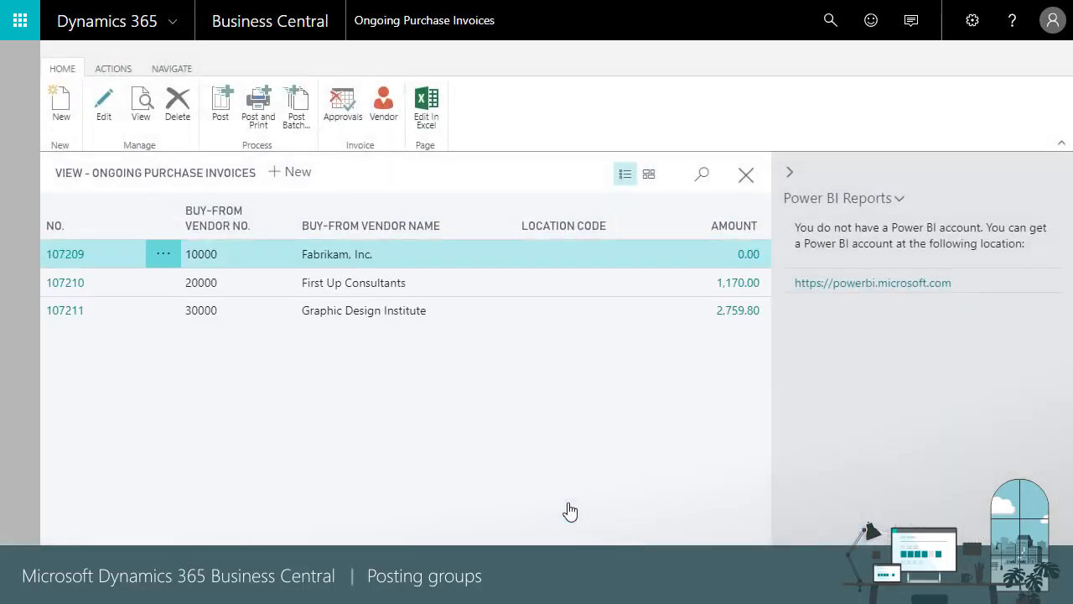
{"action": "left_click", "coordinate": [307, 287]}
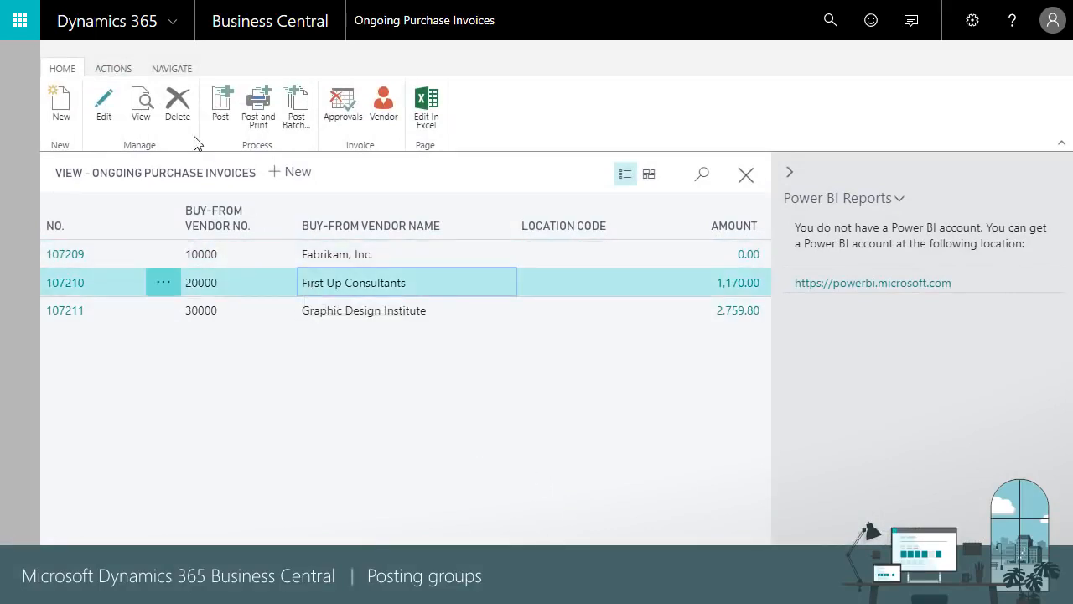
{"action": "left_click", "coordinate": [104, 105]}
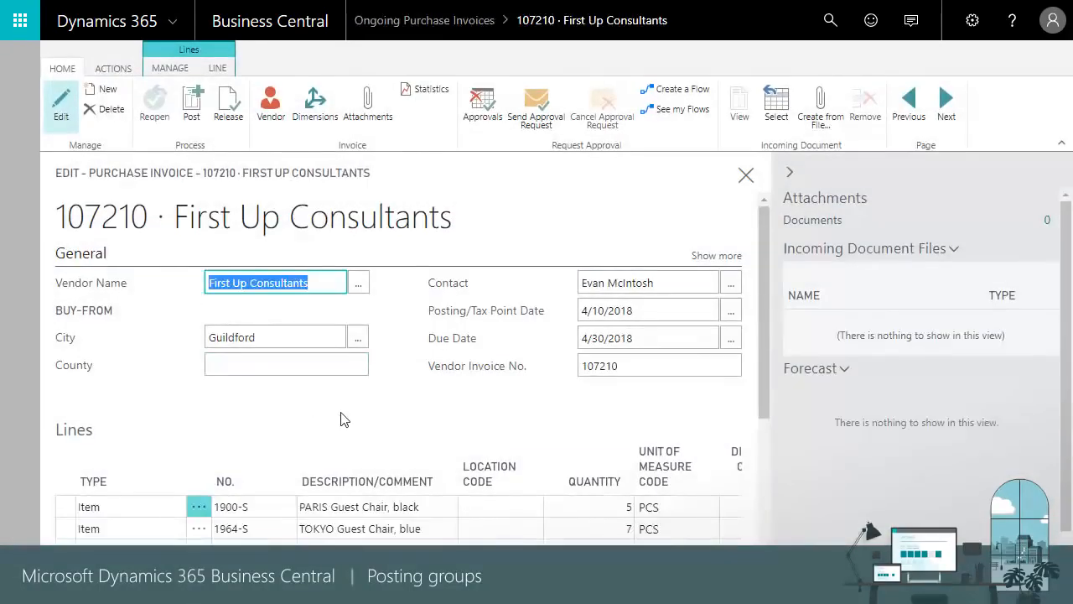
Step: Look up the full G/L account list for the Rounding account on the purchase invoice's G/L Account line
{"action": "scroll", "coordinate": [352, 425], "scroll_direction": "down", "scroll_amount": 1}
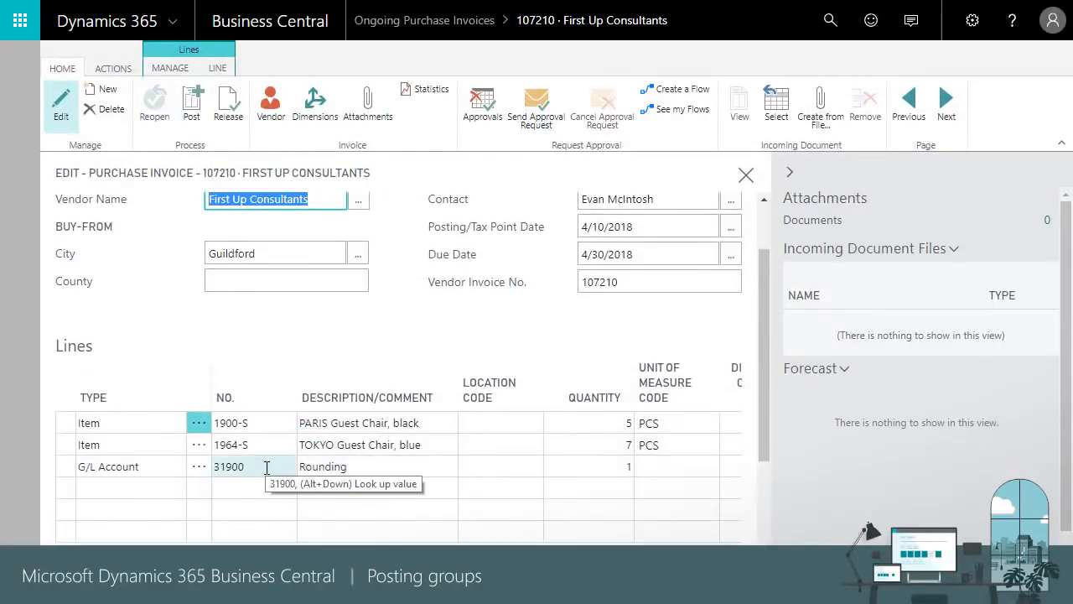
{"action": "left_click", "coordinate": [290, 468]}
{"action": "left_click", "coordinate": [286, 466]}
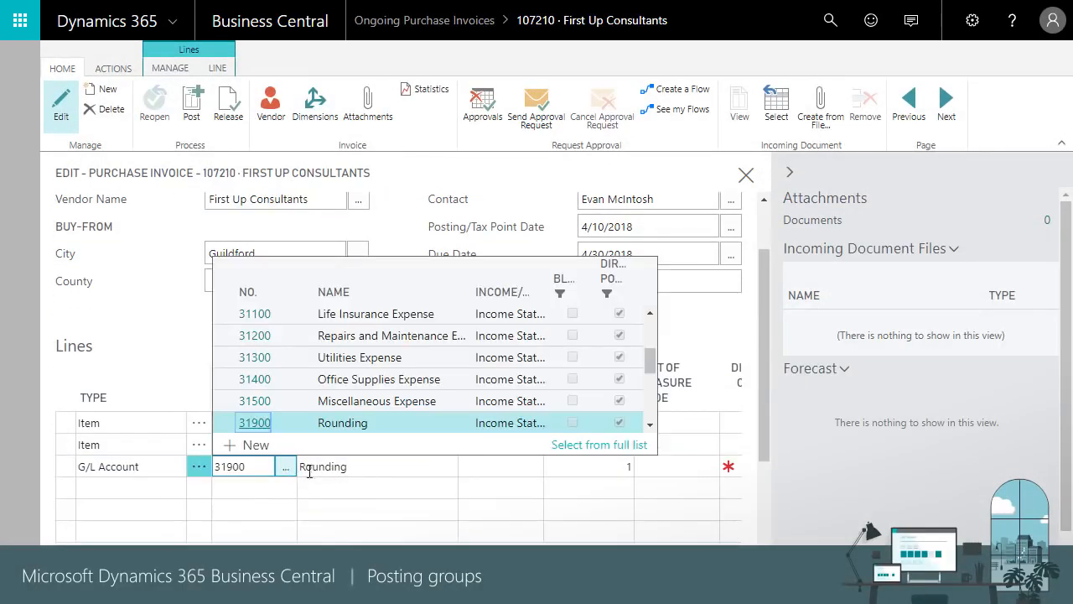
{"action": "left_click", "coordinate": [606, 445]}
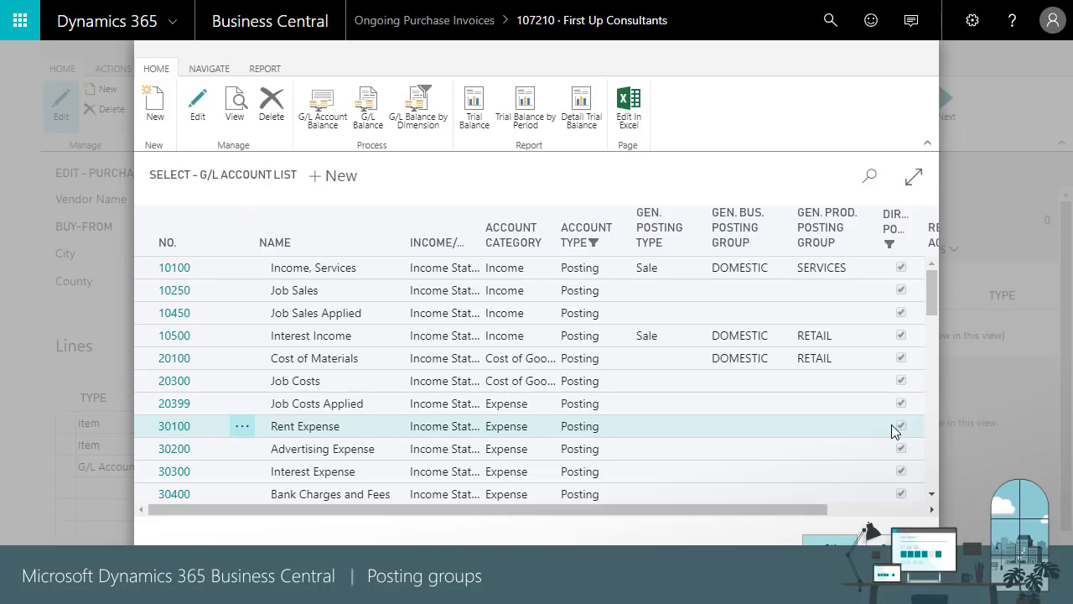
Step: View the Where-Used List of the Rounding account and the Vendor Posting Groups details that use it, and return to the G/L account list
{"action": "left_click", "coordinate": [207, 70]}
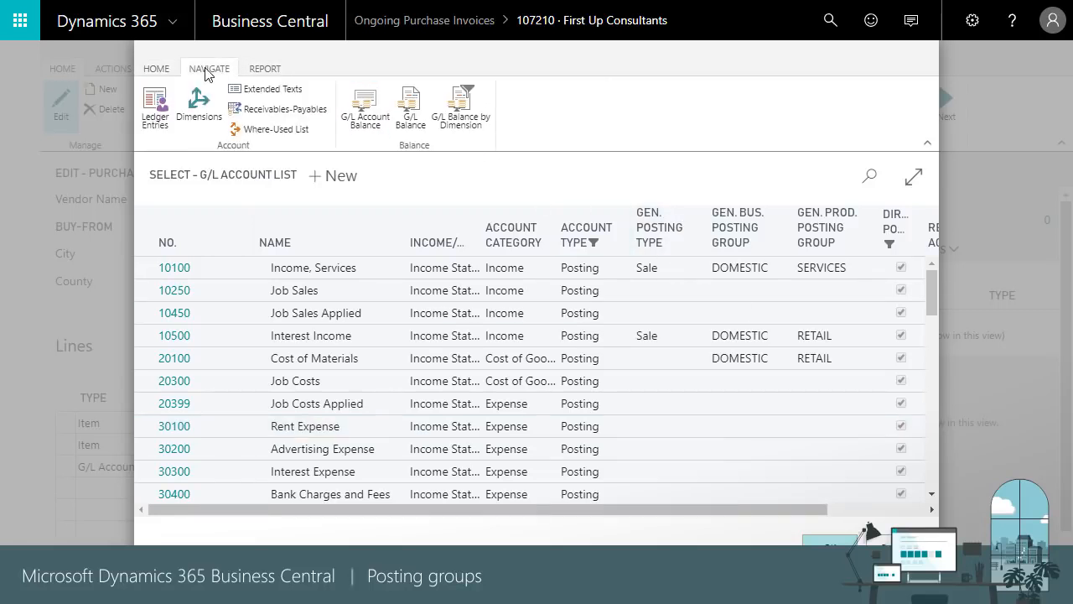
{"action": "left_click", "coordinate": [277, 129]}
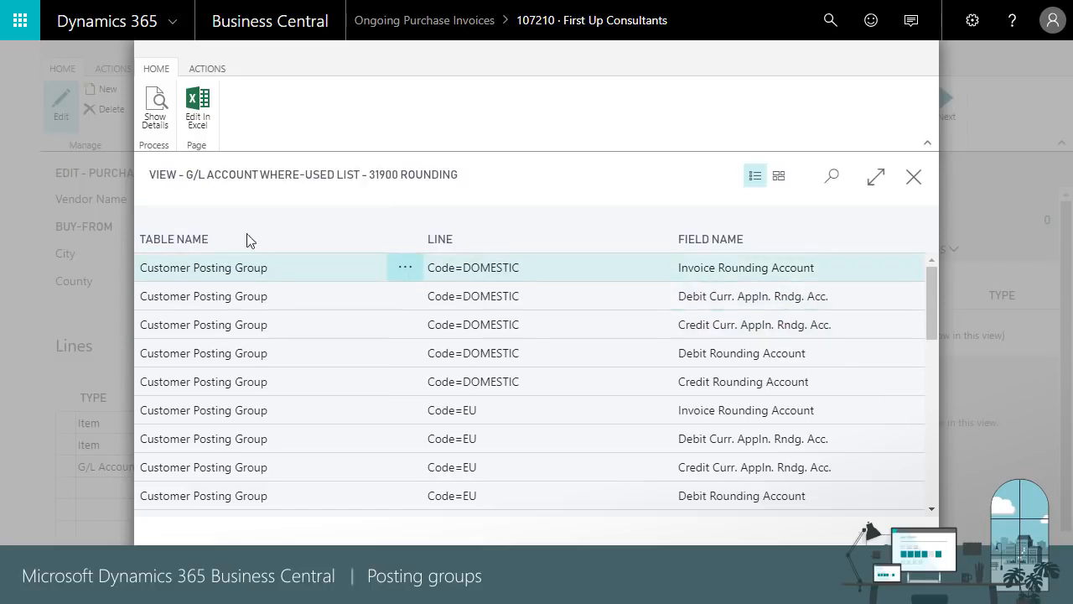
{"action": "left_click", "coordinate": [158, 123]}
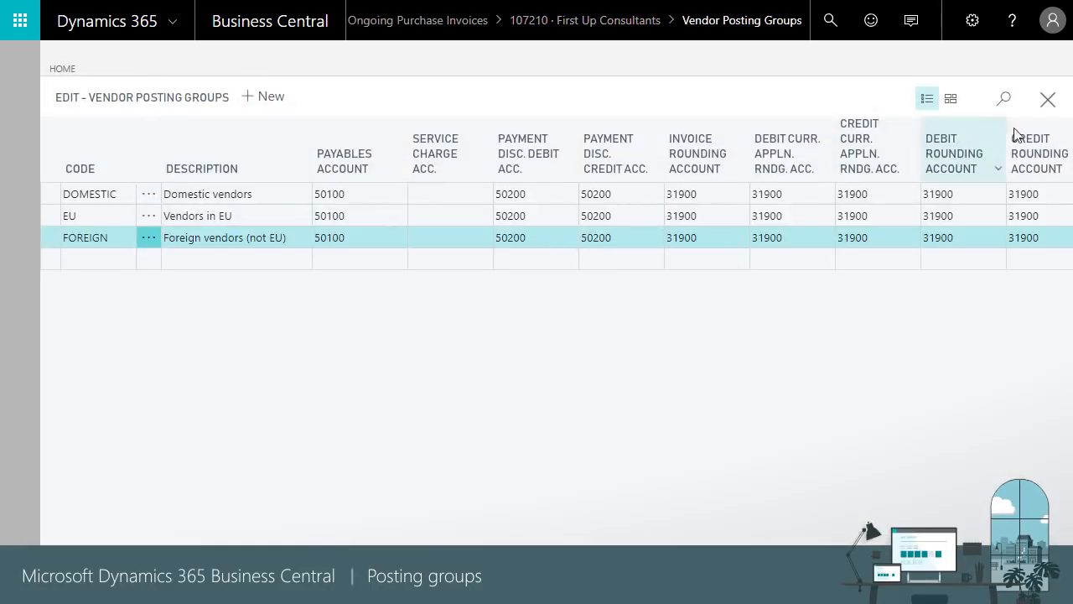
{"action": "left_click", "coordinate": [1049, 101]}
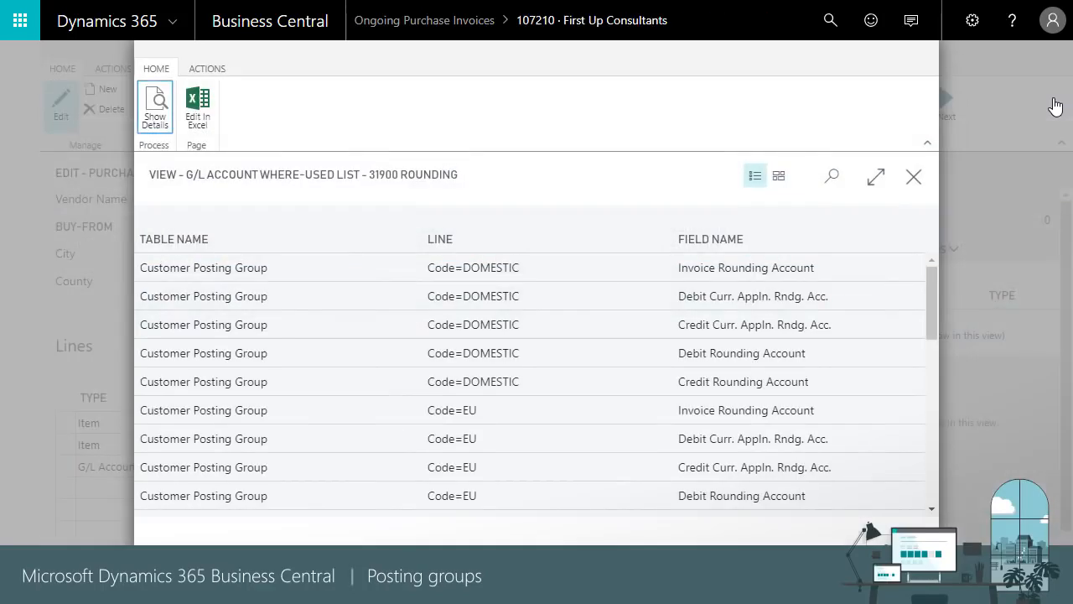
{"action": "key", "text": "Escape"}
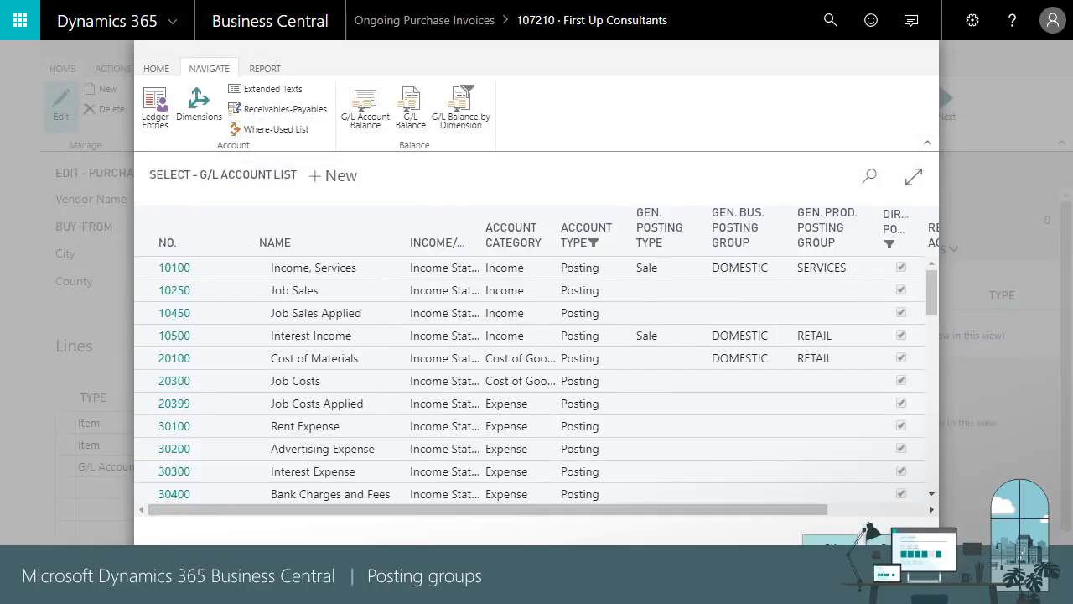
Step: Leave the account list and the purchase invoice without posting, and return to the home page
{"action": "key", "text": "Escape"}
{"action": "left_click", "coordinate": [747, 175]}
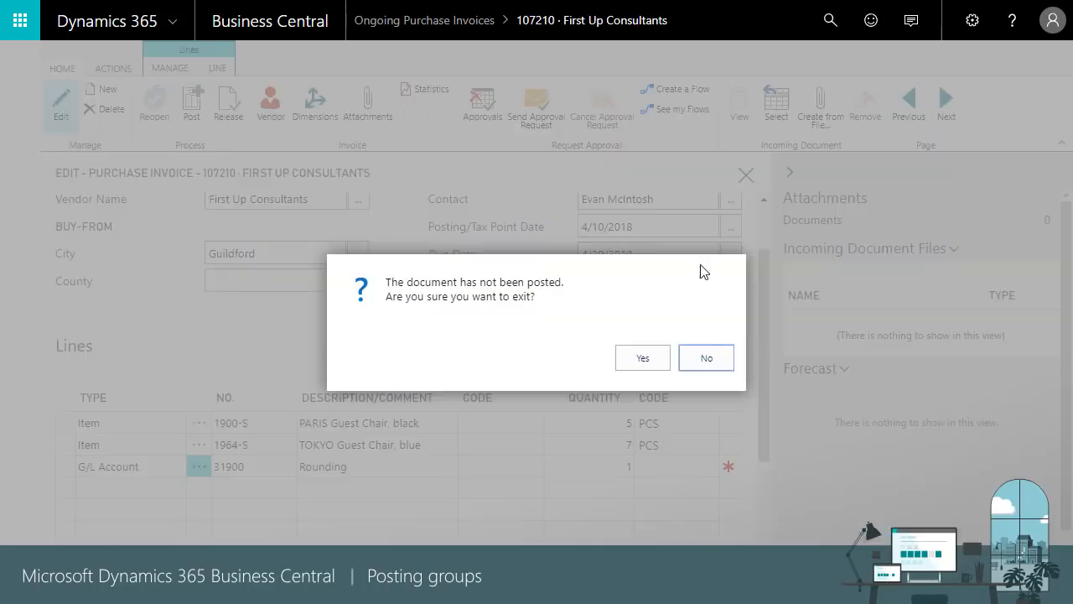
{"action": "left_click", "coordinate": [642, 359]}
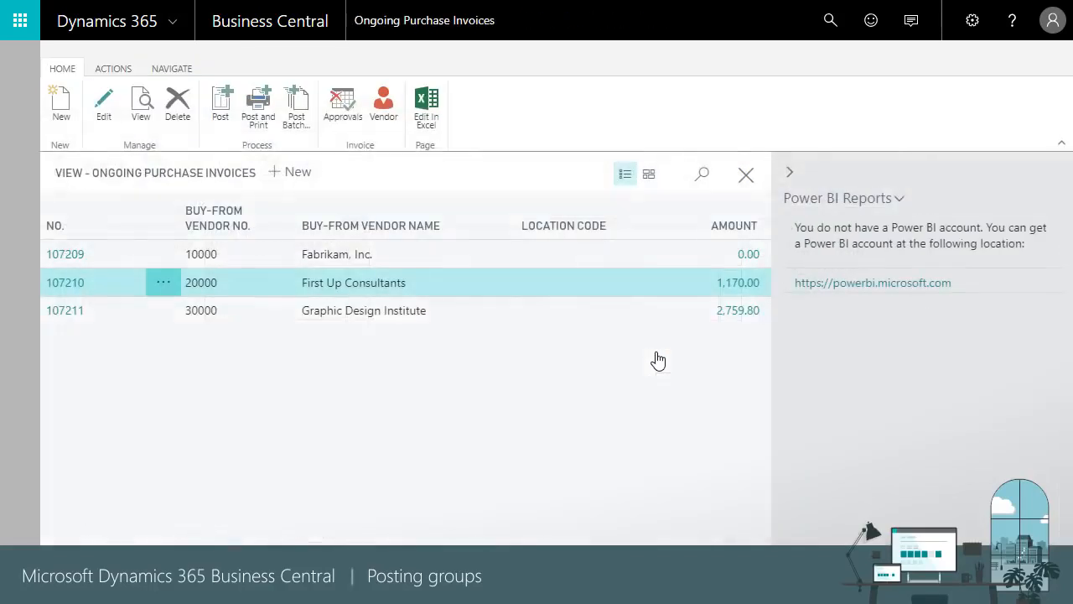
{"action": "left_click", "coordinate": [745, 174]}
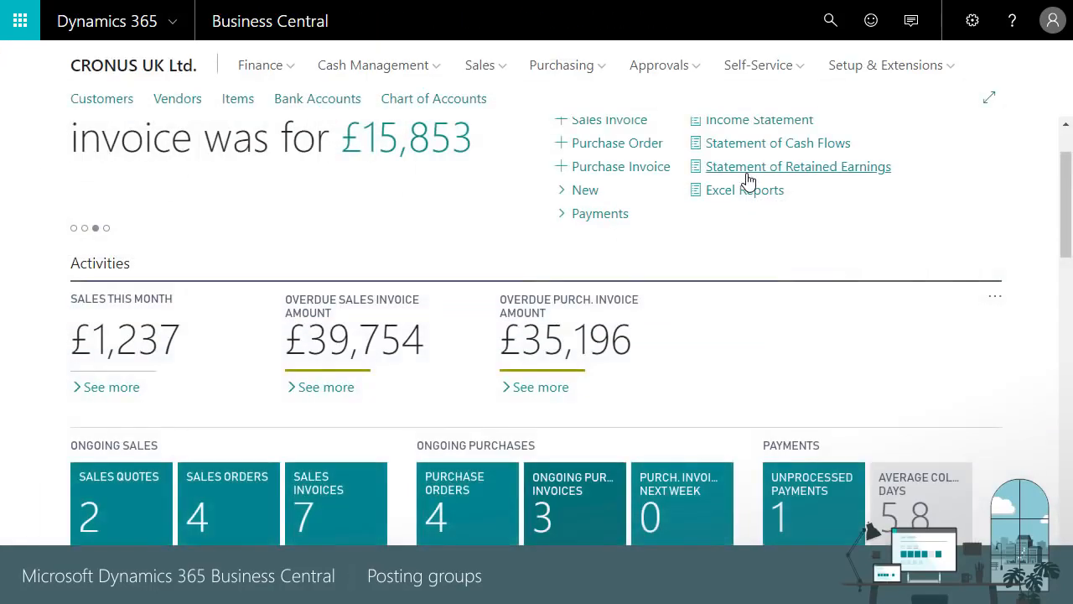